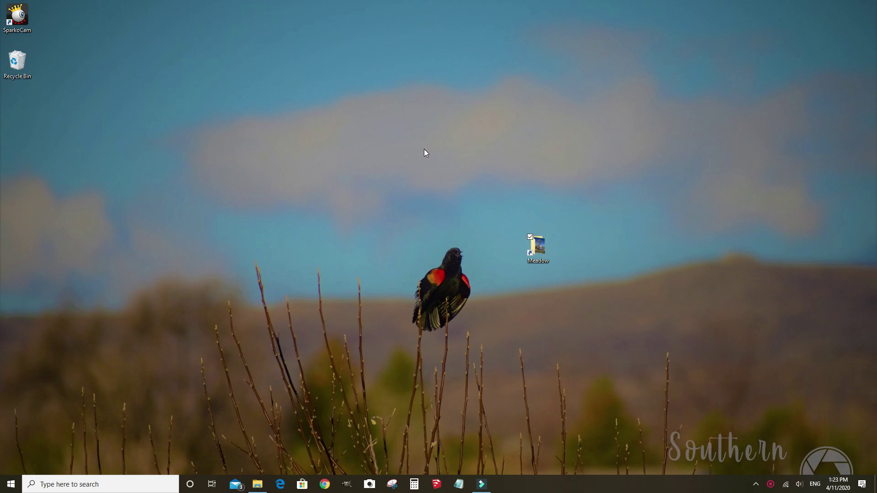
# Step: Search for gimp.org in Edge and load the official GIMP homepage
pyautogui.click(280, 484)
pyautogui.write('g')
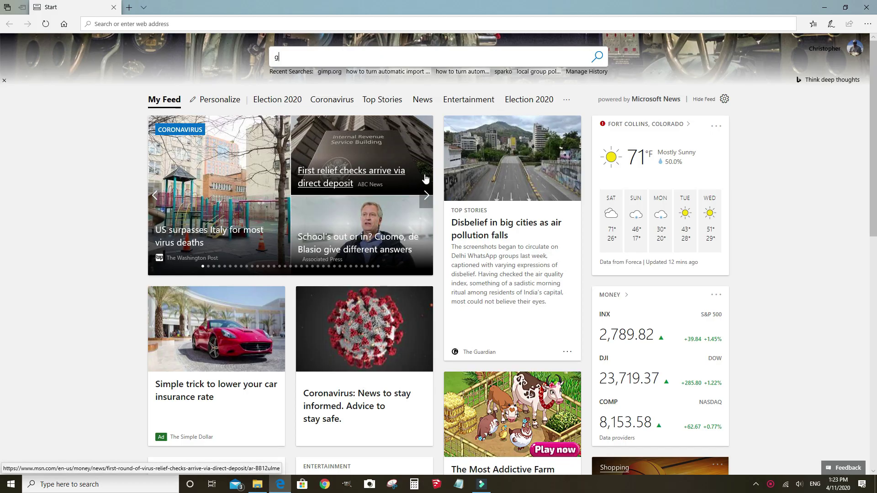
pyautogui.write('imp.org')
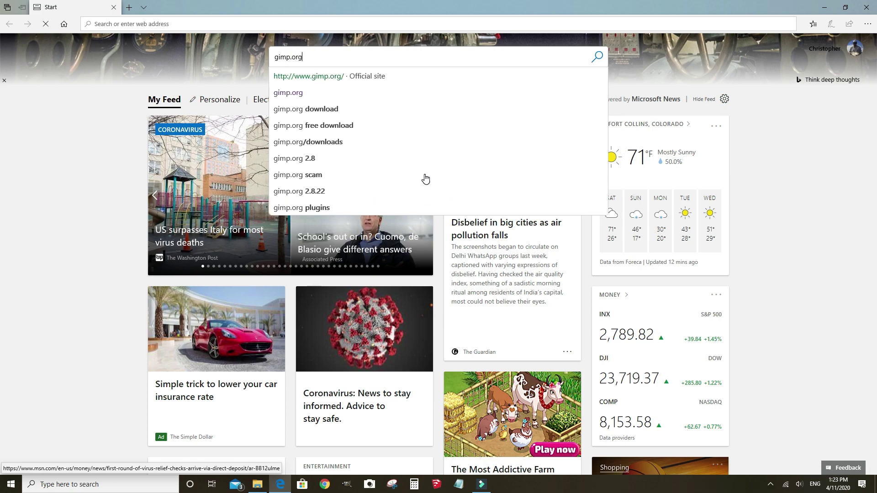
pyautogui.press('Return')
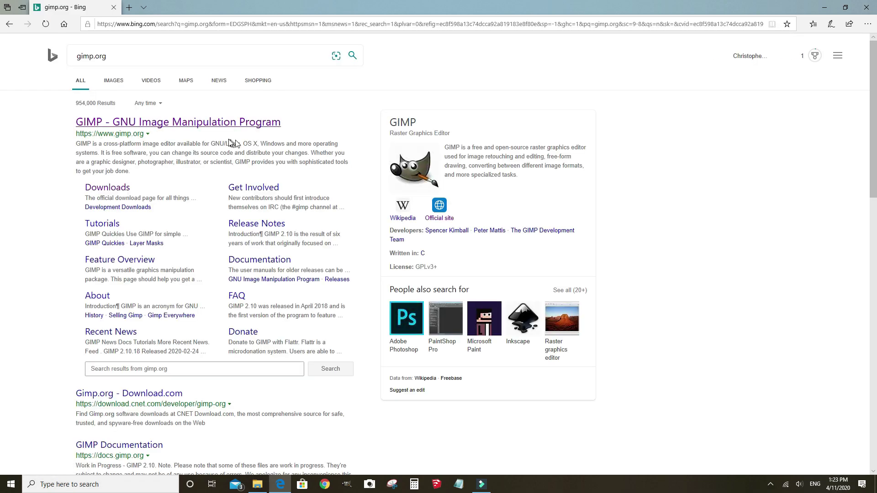
pyautogui.click(226, 130)
pyautogui.click(226, 126)
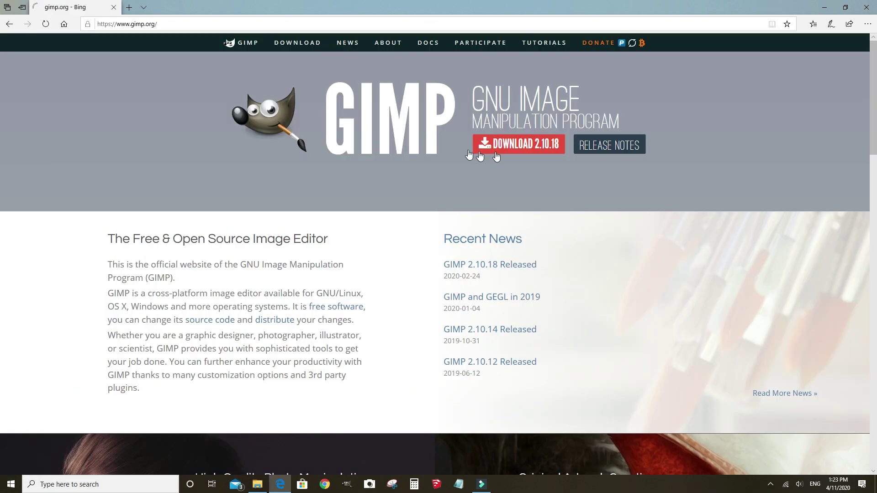
# Step: Start the direct GIMP 2.10.18 installer download, then close Edge anyway
pyautogui.click(525, 146)
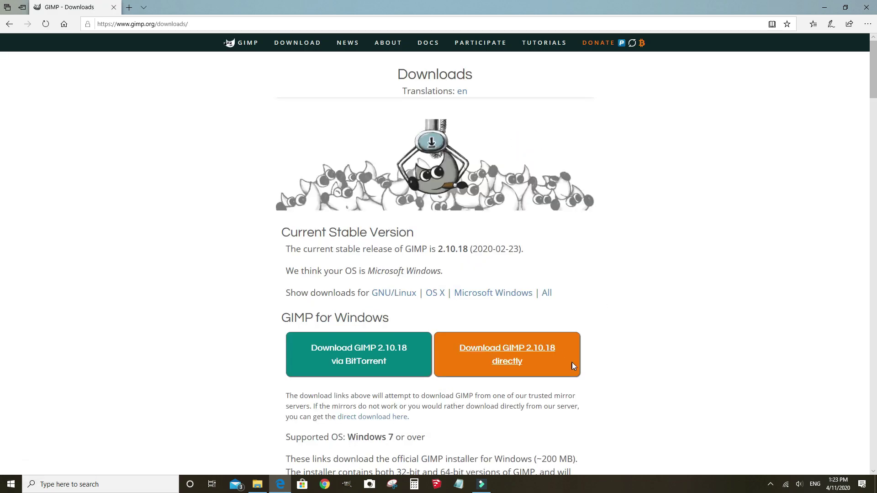
pyautogui.click(528, 362)
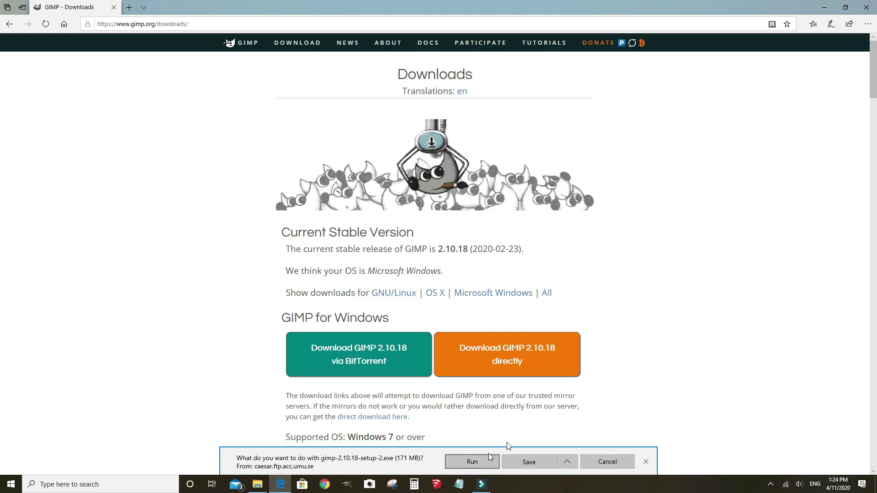
pyautogui.click(866, 7)
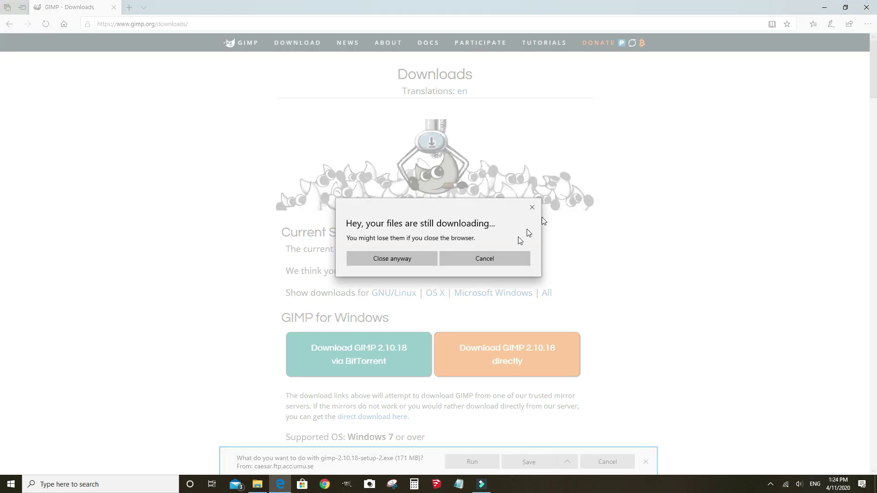
pyautogui.click(432, 264)
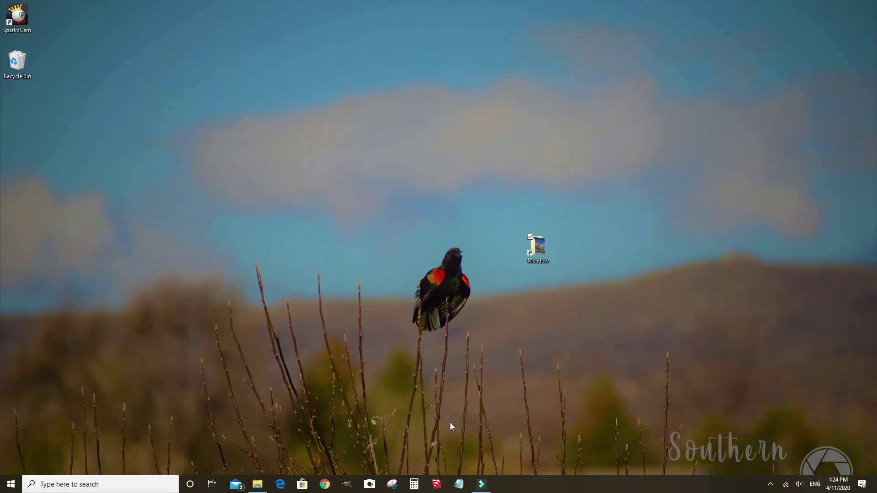
# Step: Launch GIMP and load DSC_0478 from the Meadow folder into it
pyautogui.click(345, 484)
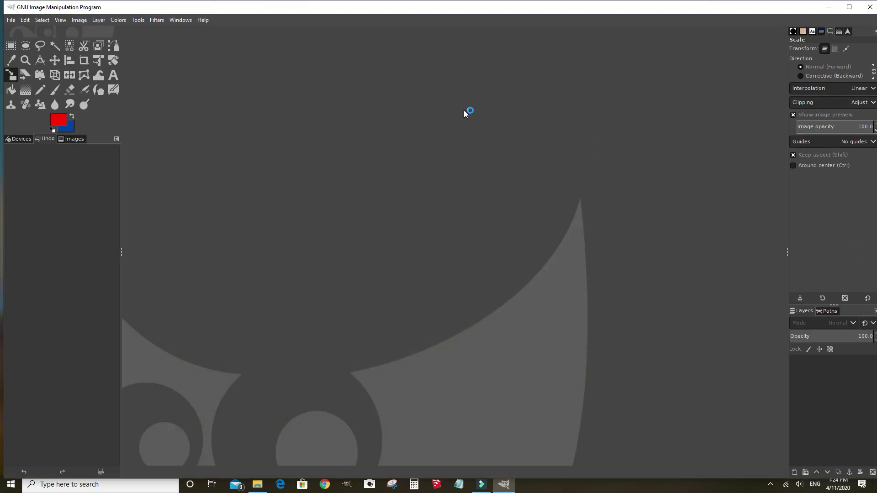
pyautogui.click(828, 7)
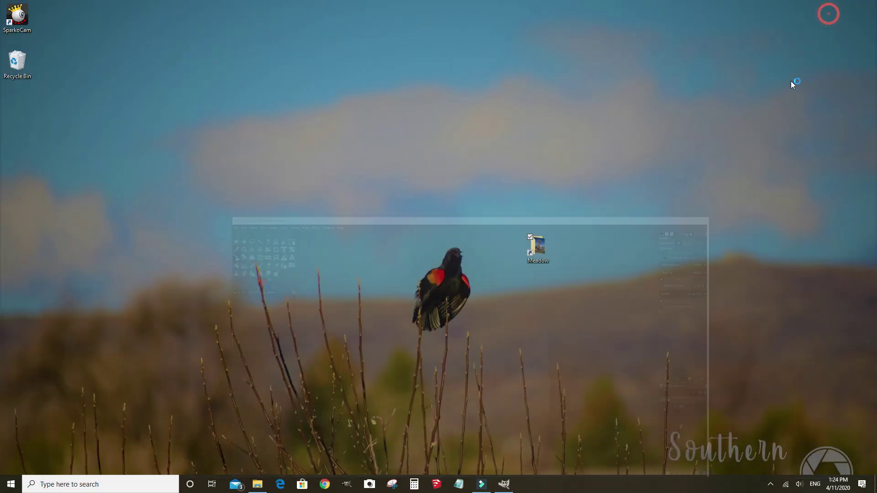
pyautogui.doubleClick(540, 239)
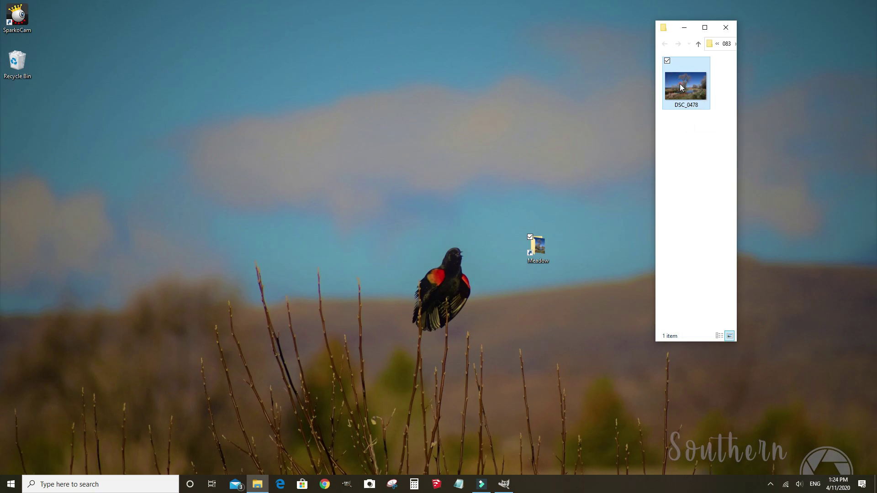
pyautogui.moveTo(680, 87); pyautogui.dragTo(506, 484)
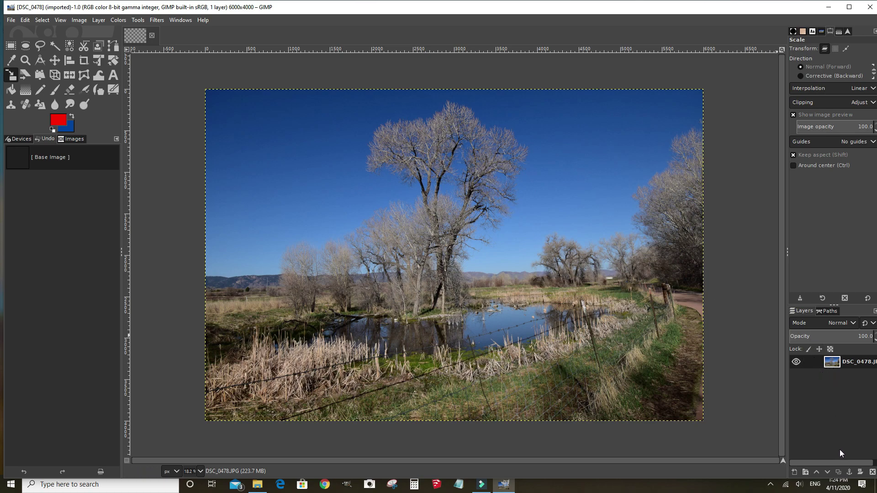
# Step: Duplicate the DSC_0478.JPG layer three times and select the topmost copy
pyautogui.click(839, 473)
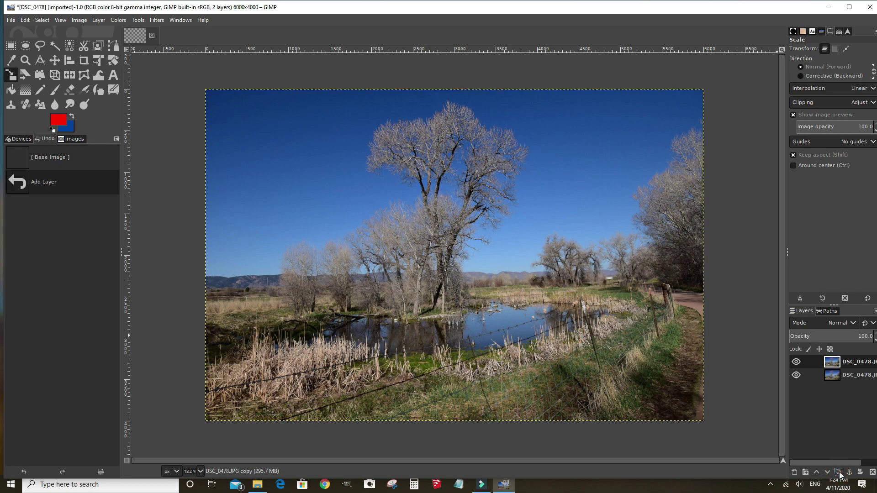
pyautogui.rightClick(834, 380)
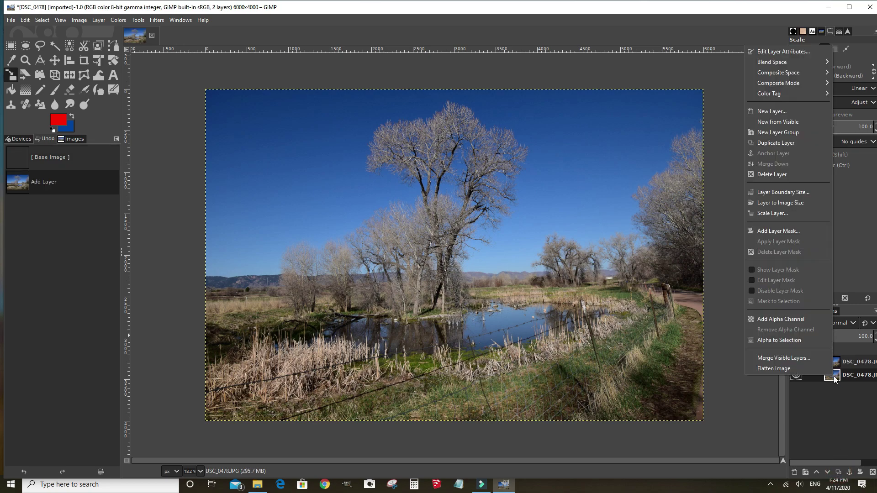
pyautogui.click(772, 143)
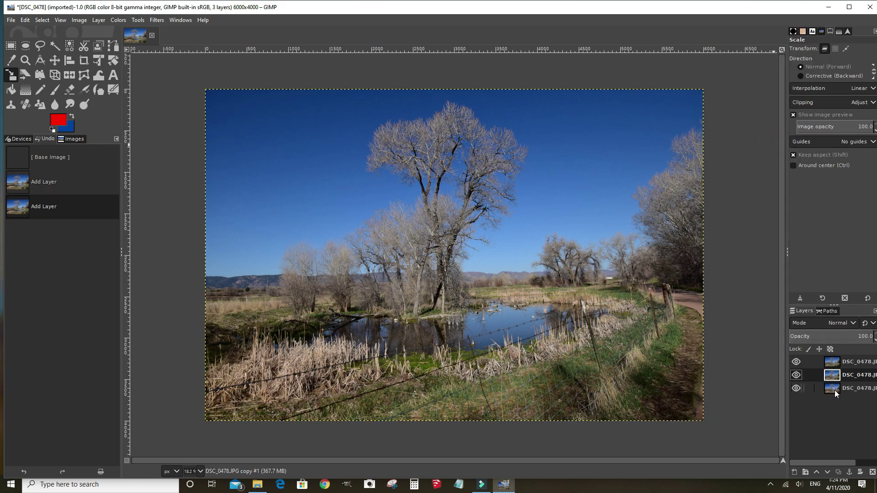
pyautogui.rightClick(834, 390)
pyautogui.click(771, 156)
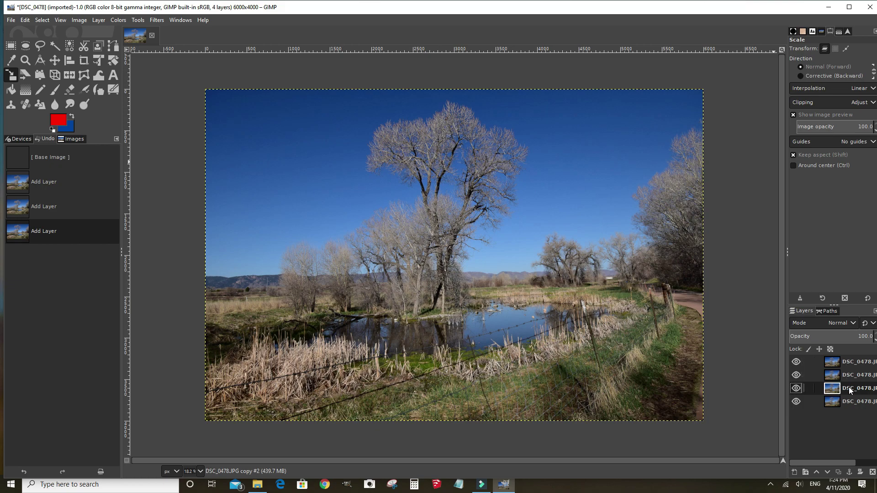
pyautogui.click(846, 363)
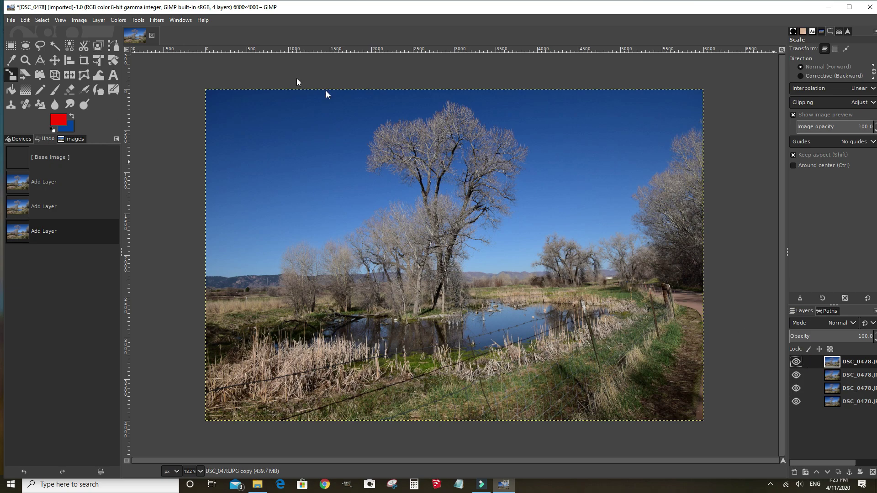
# Step: Desaturate the top layer to grayscale with Luminance, then invert it into a negative
pyautogui.click(115, 21)
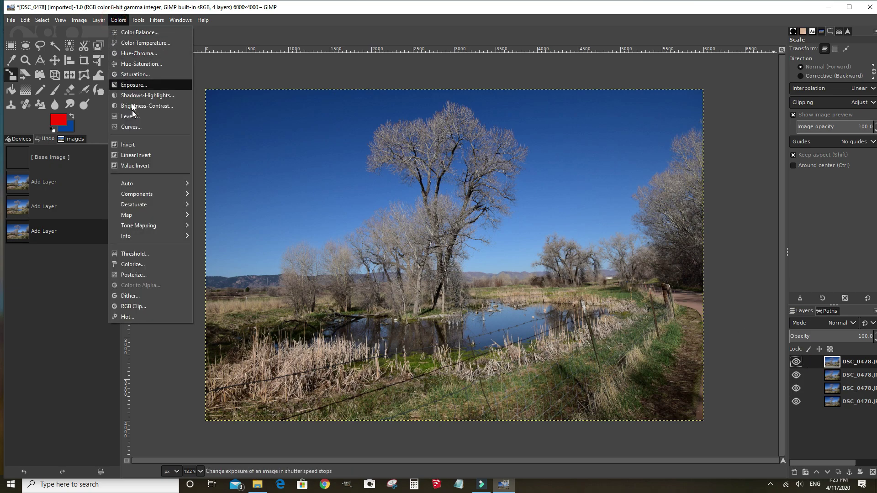
pyautogui.moveTo(132, 197)
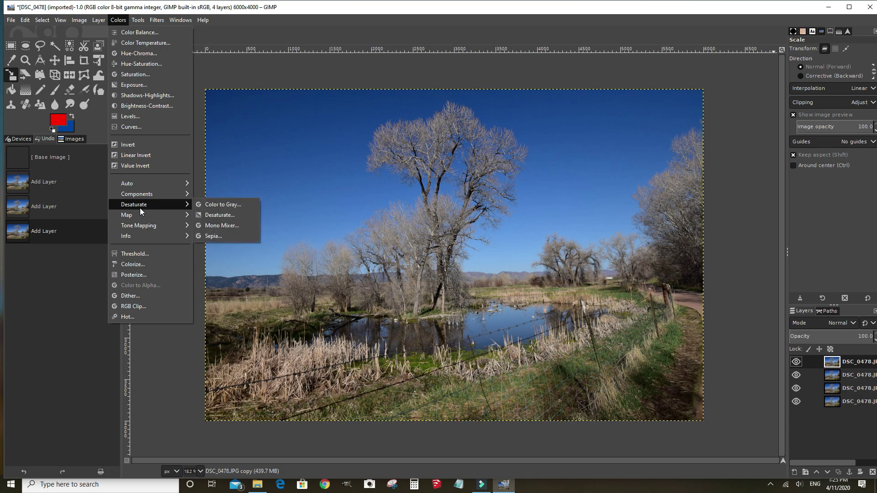
pyautogui.click(209, 213)
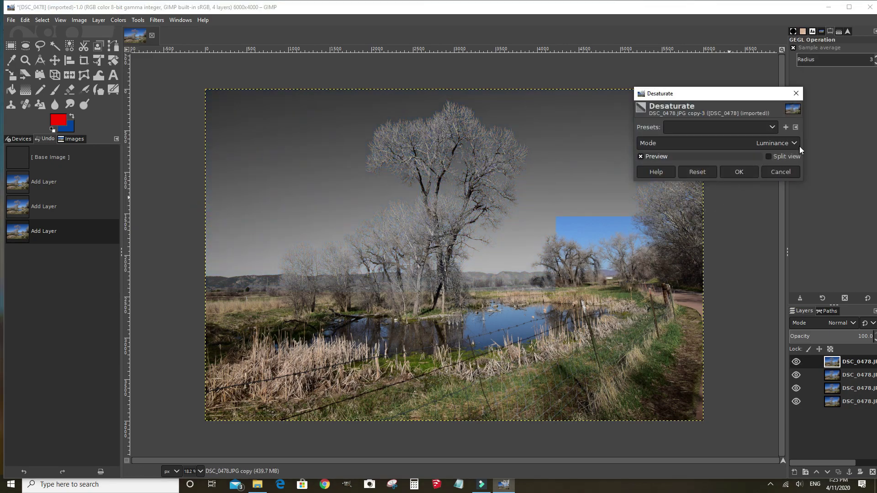
pyautogui.click(739, 172)
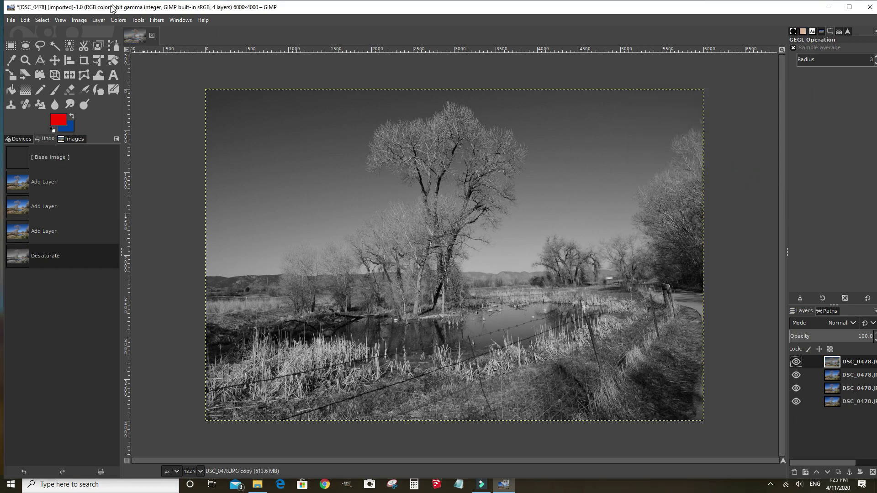
pyautogui.click(112, 21)
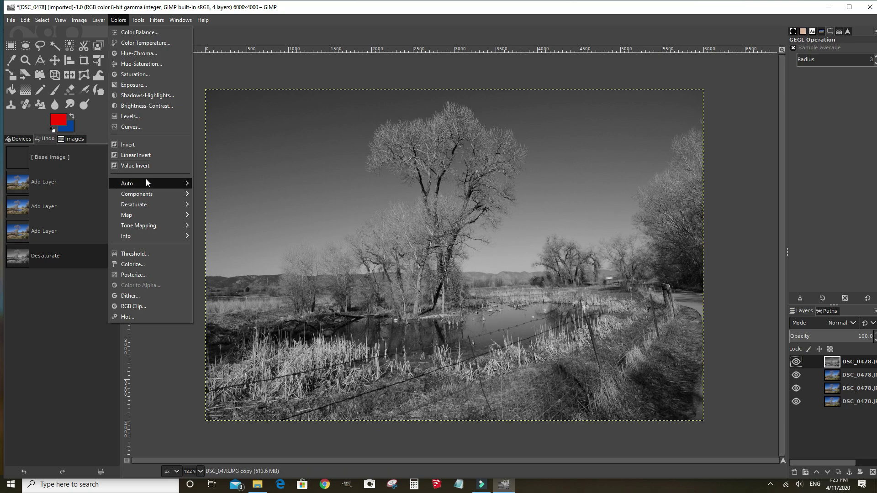
pyautogui.click(128, 144)
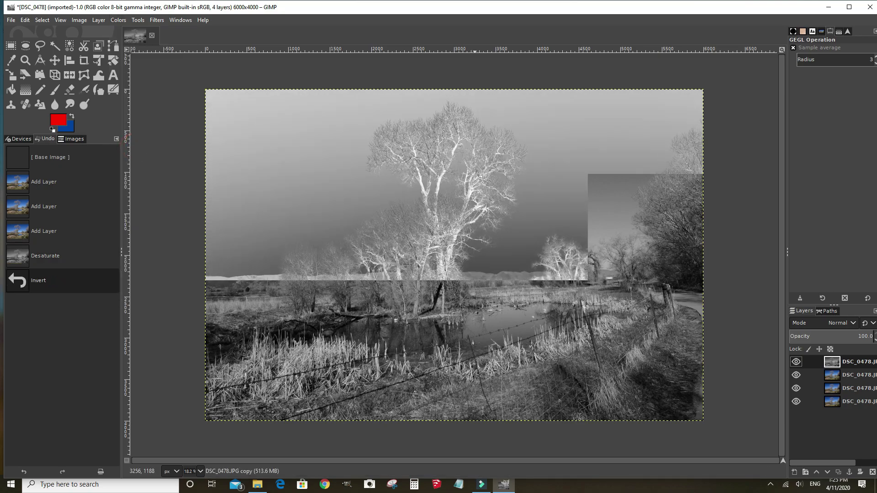
# Step: Apply a Gaussian Blur of size 18.79 to the inverted top layer
pyautogui.click(157, 20)
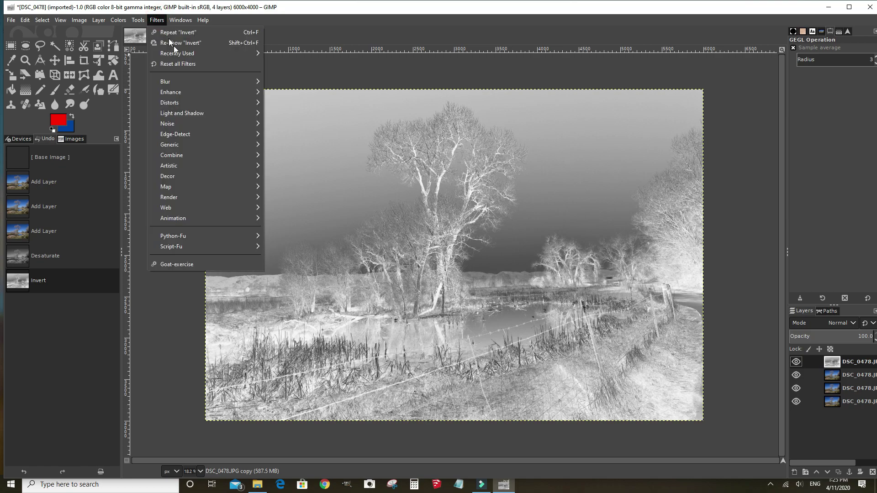
pyautogui.moveTo(193, 86)
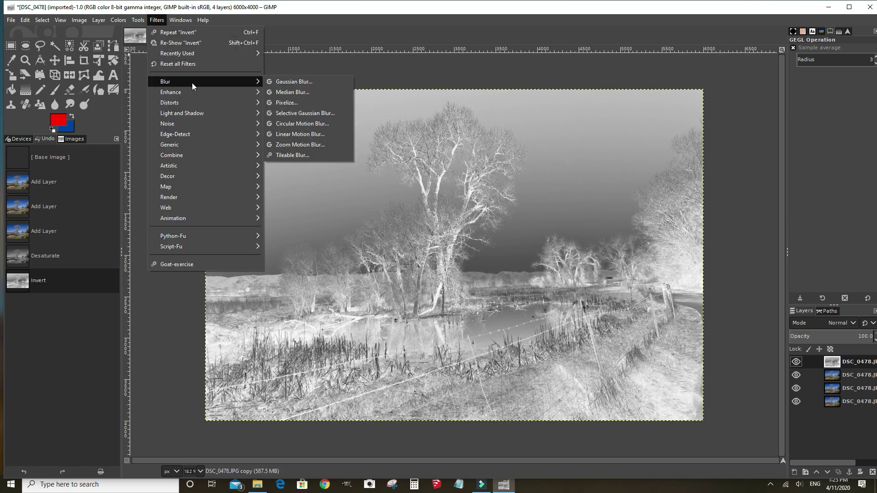
pyautogui.click(295, 81)
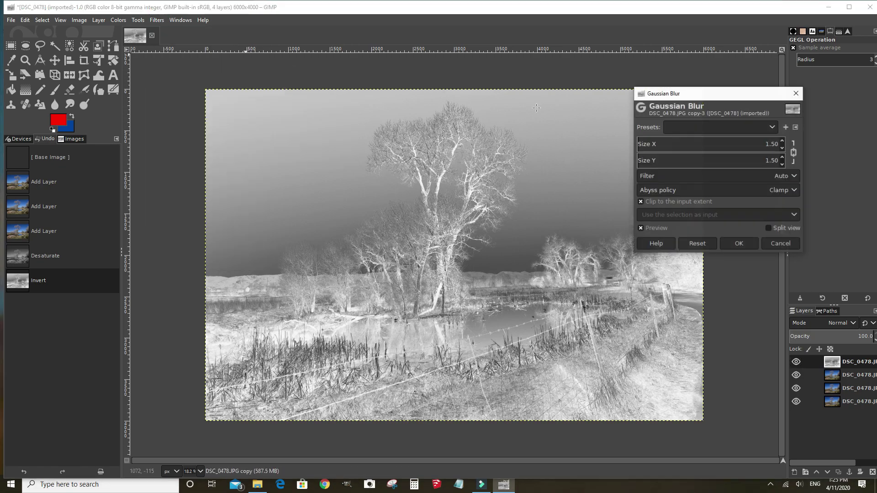
pyautogui.click(771, 129)
pyautogui.click(770, 146)
pyautogui.click(770, 146)
pyautogui.click(770, 146)
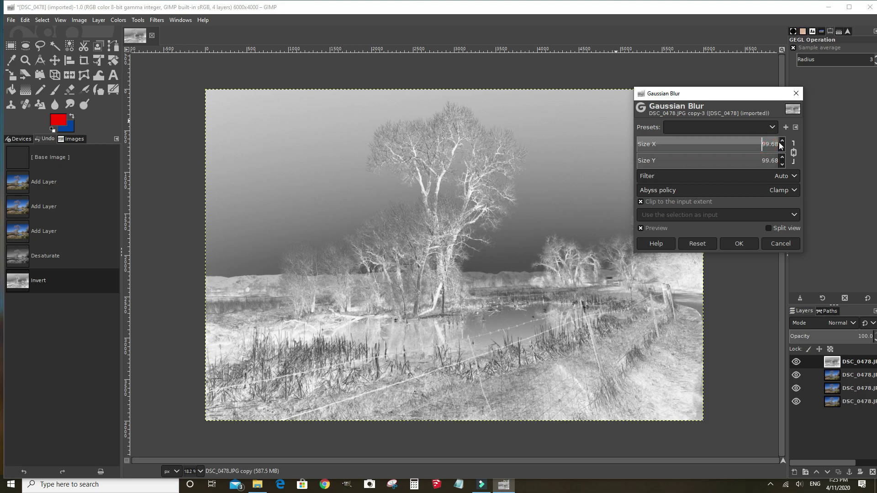
pyautogui.click(705, 145)
pyautogui.moveTo(705, 144); pyautogui.dragTo(664, 144)
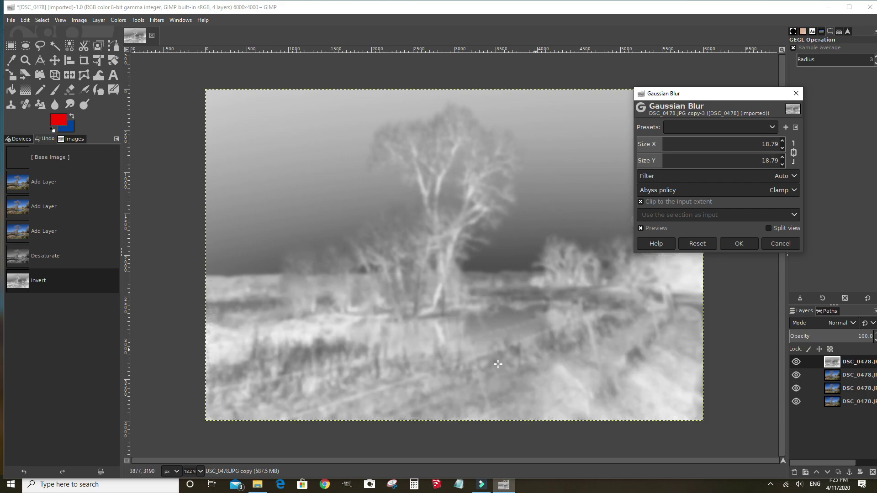
pyautogui.click(738, 245)
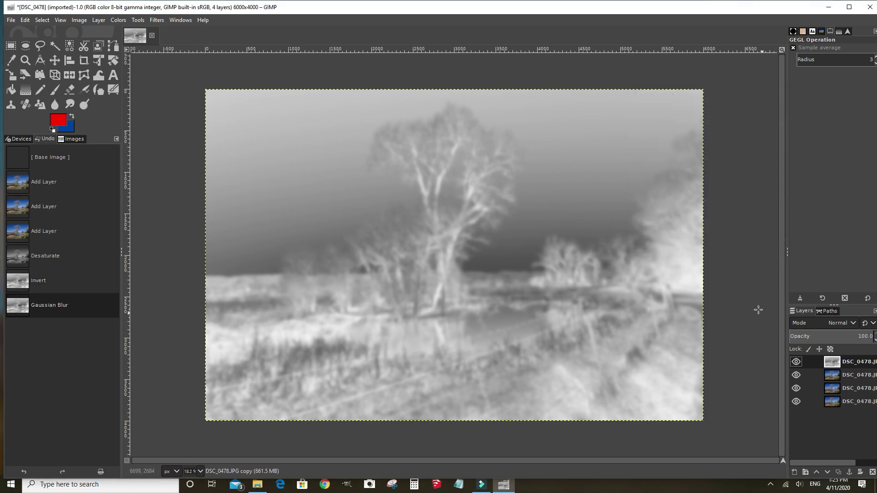
# Step: Merge the blurred negative down and set the merged layer's mode to Burn
pyautogui.rightClick(836, 362)
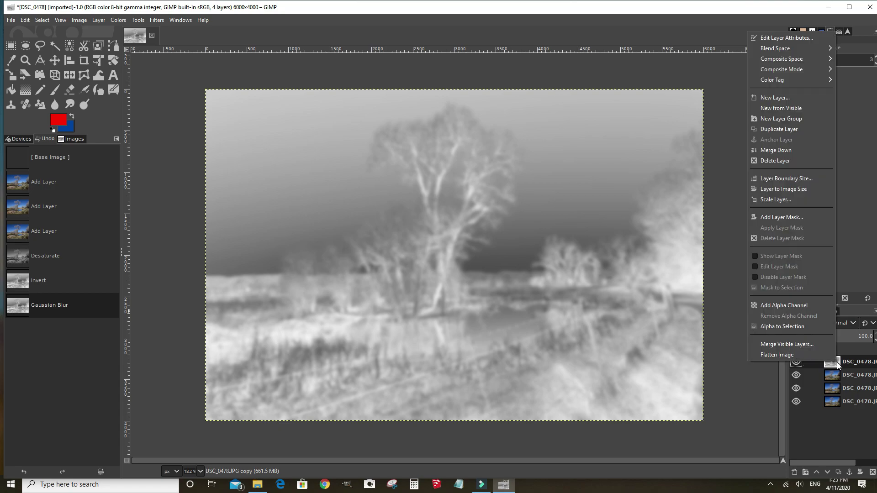
pyautogui.click(794, 152)
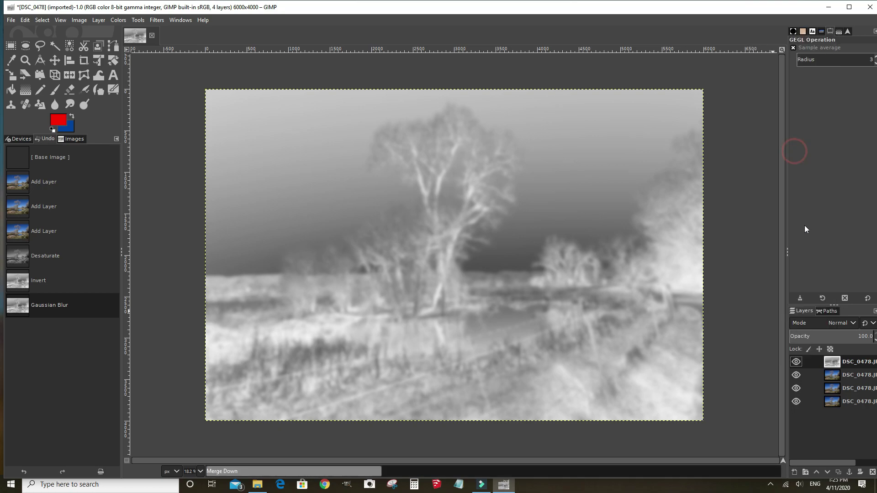
pyautogui.click(851, 324)
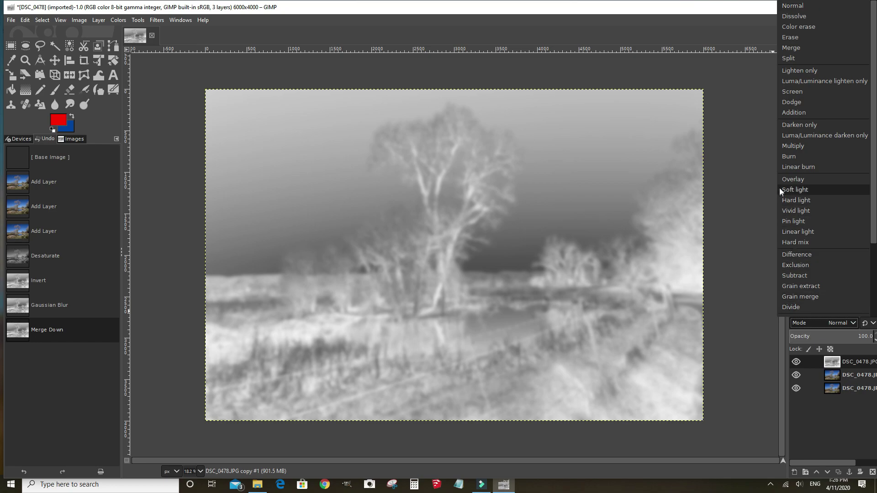
pyautogui.click(785, 158)
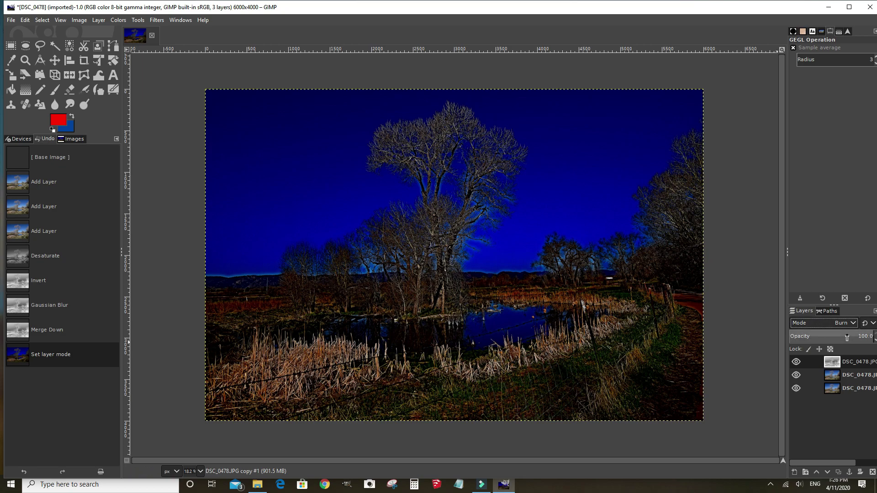
# Step: Set the Burn layer's opacity to 61.6 and view the image at 25% zoom
pyautogui.moveTo(847, 338); pyautogui.dragTo(840, 338)
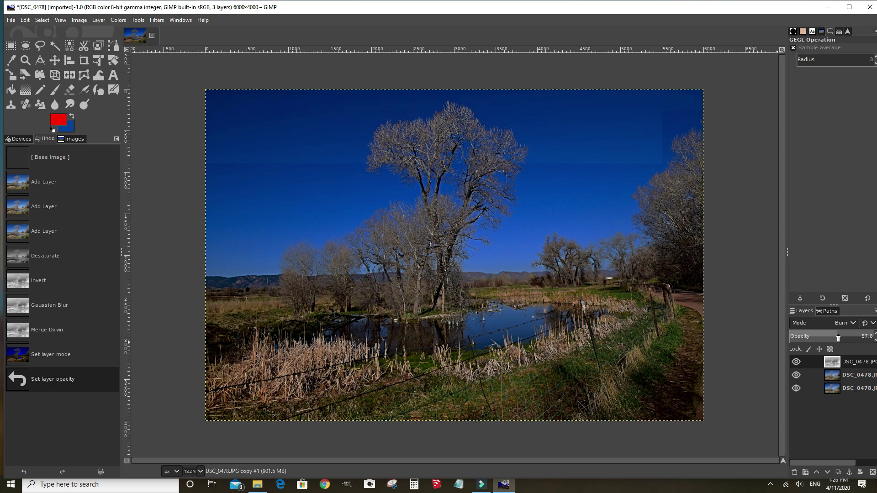
pyautogui.moveTo(838, 338); pyautogui.dragTo(851, 341)
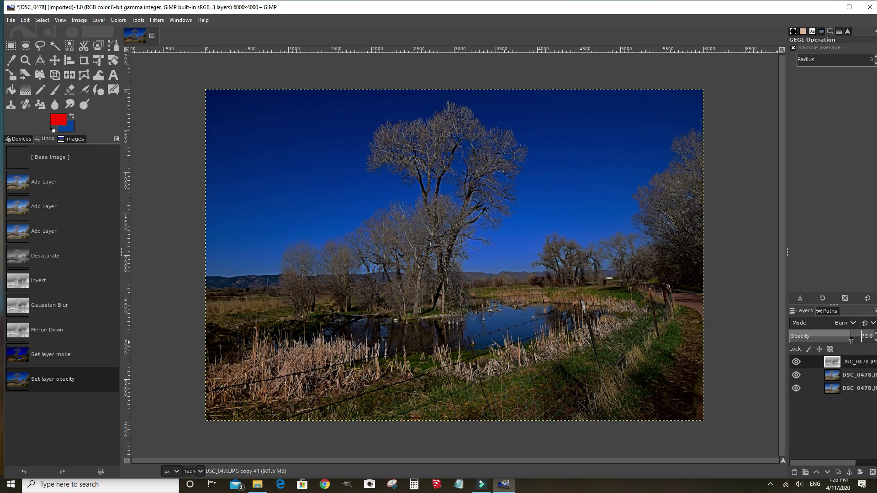
pyautogui.click(199, 474)
pyautogui.click(197, 439)
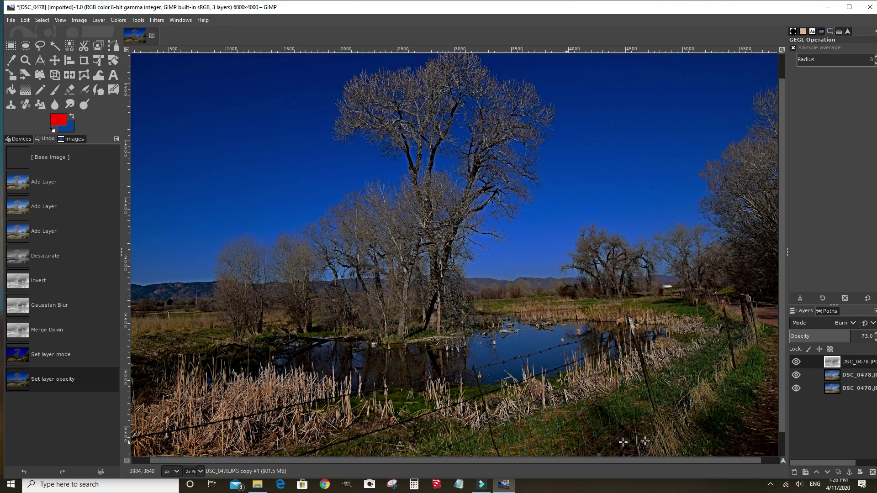
pyautogui.click(842, 337)
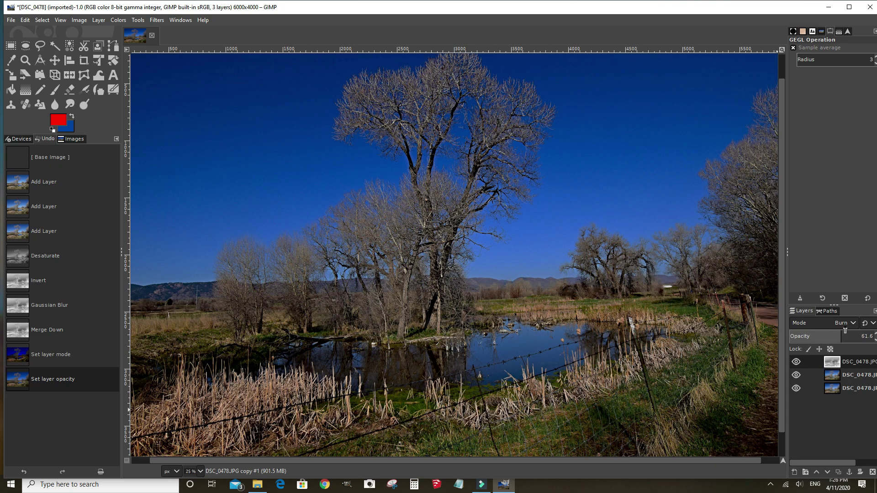
# Step: Try Overlay and Multiply blend modes on the top layer at various opacities
pyautogui.click(853, 324)
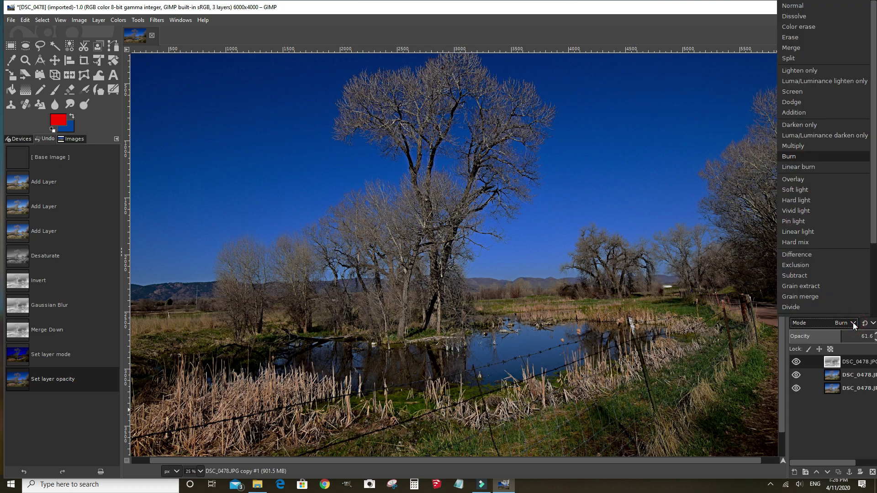
pyautogui.click(798, 178)
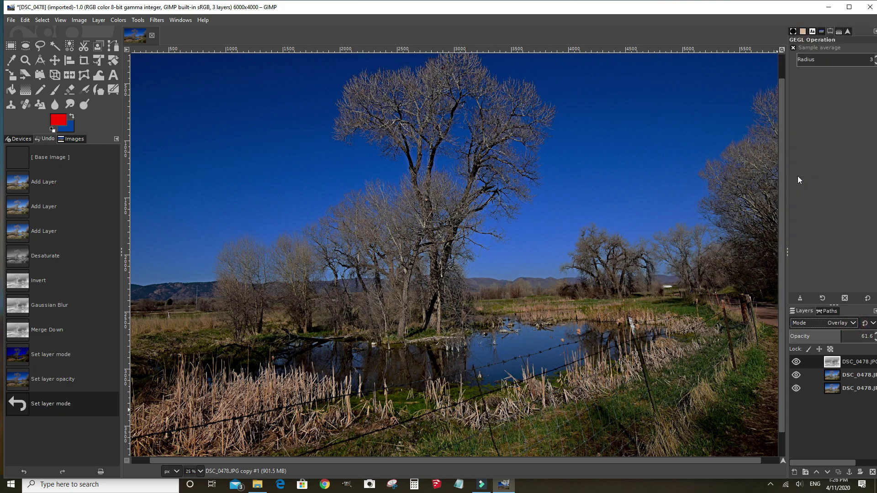
pyautogui.moveTo(835, 337); pyautogui.dragTo(863, 337)
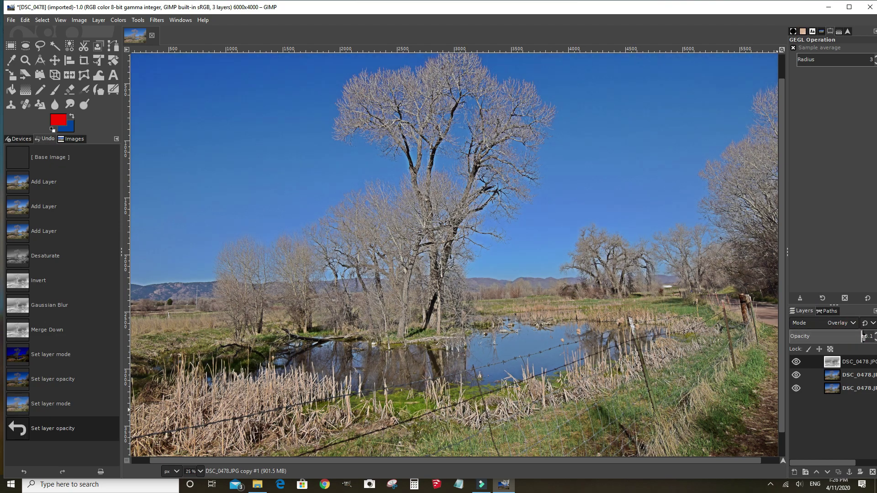
pyautogui.click(853, 323)
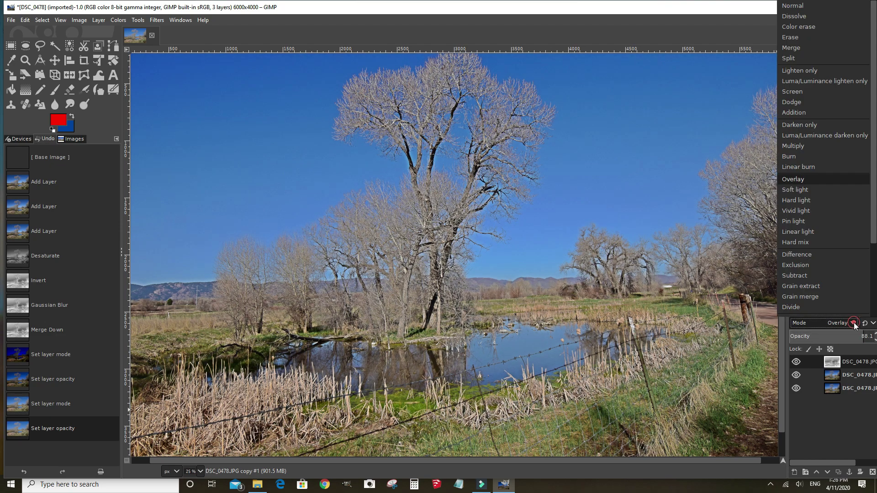
pyautogui.click(795, 147)
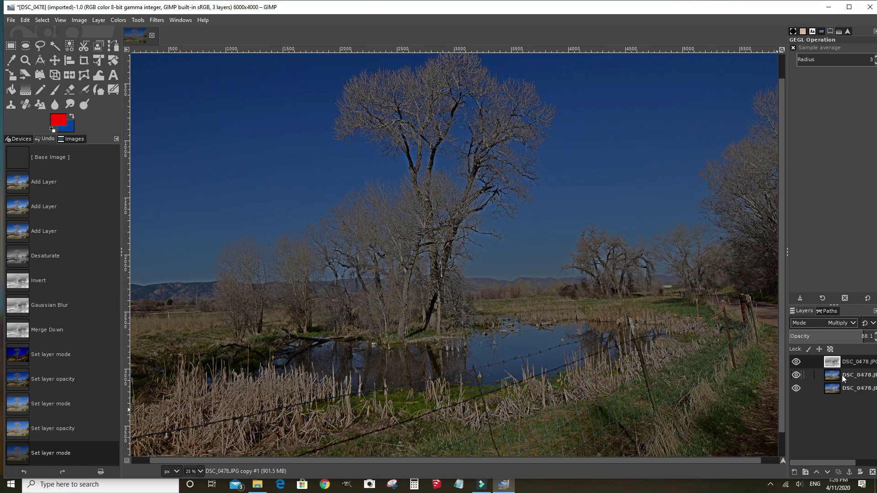
pyautogui.click(834, 337)
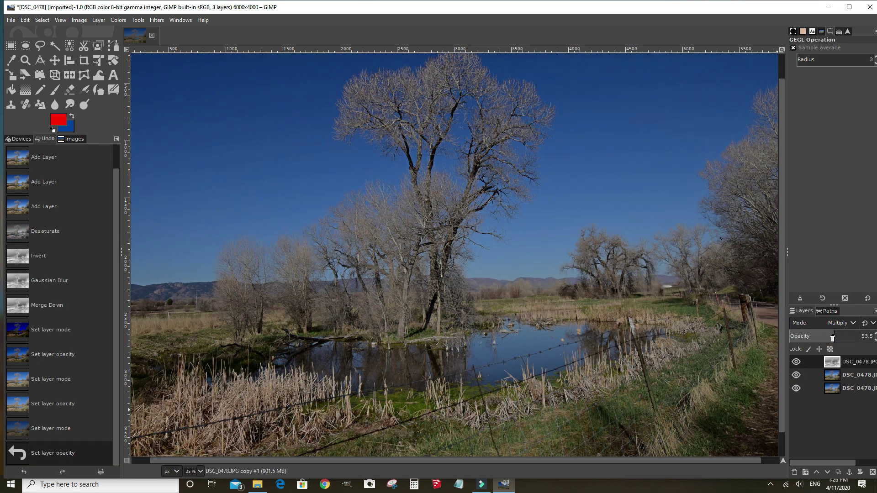
pyautogui.click(827, 338)
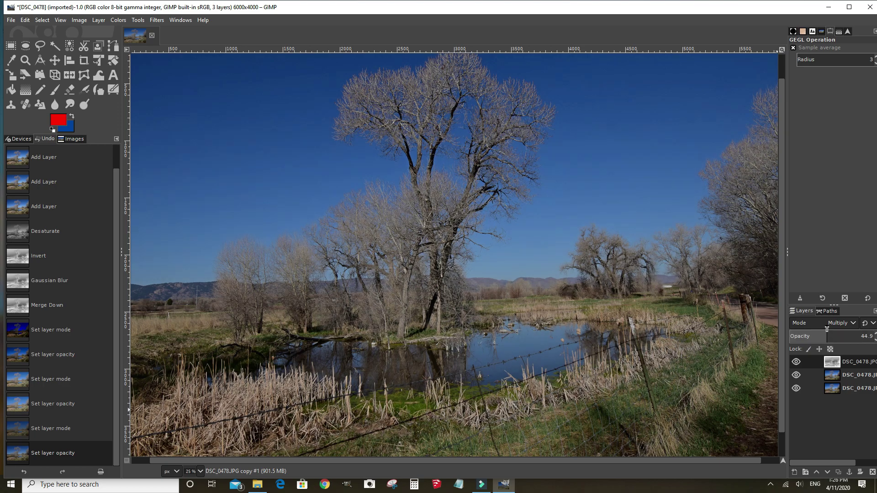
# Step: Return the top layer to Burn at 63.5 opacity and toggle its visibility to compare
pyautogui.click(850, 325)
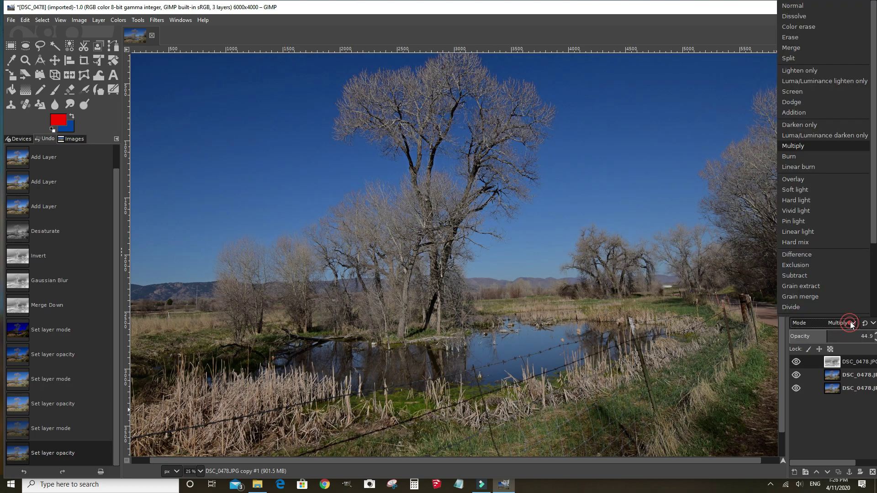
pyautogui.click(791, 155)
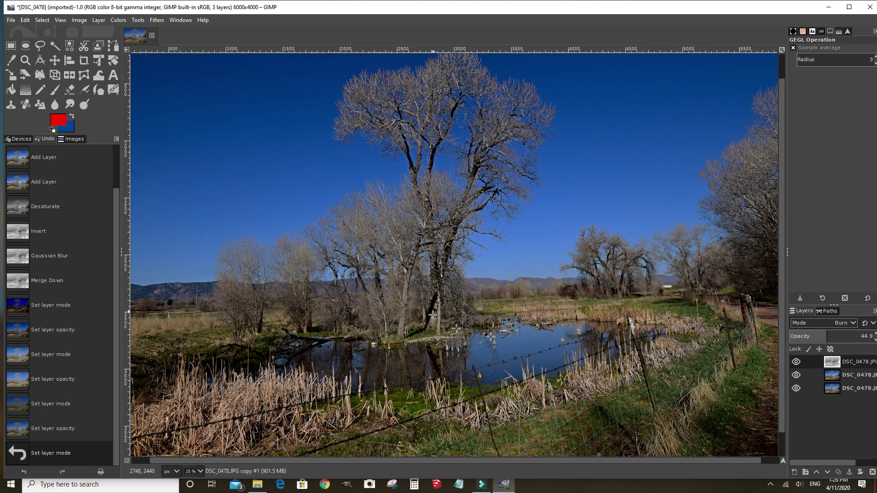
pyautogui.click(844, 337)
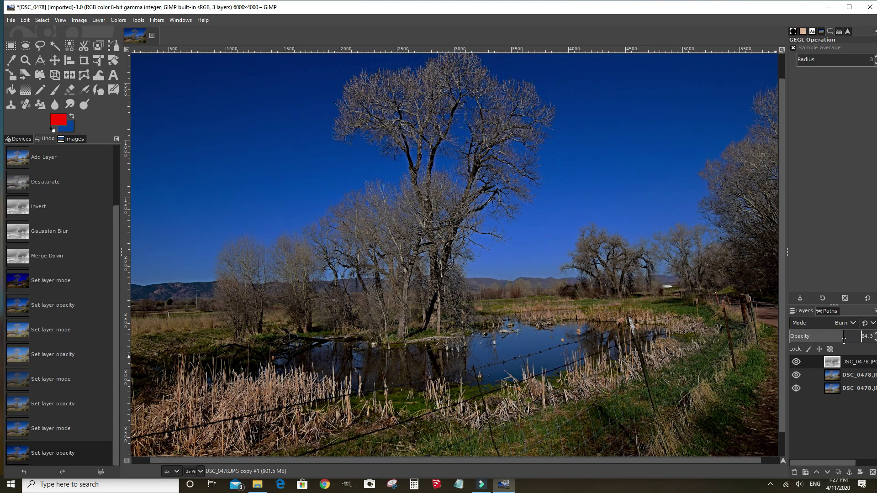
pyautogui.click(843, 338)
pyautogui.click(796, 362)
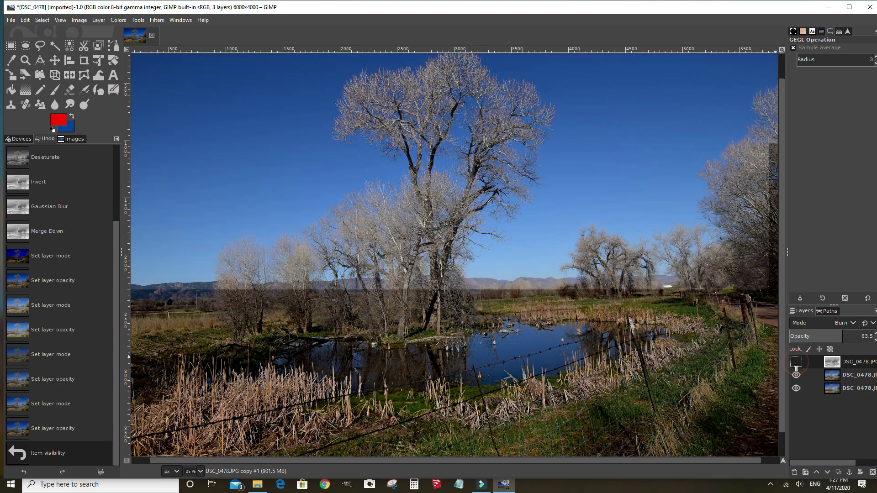
pyautogui.click(795, 363)
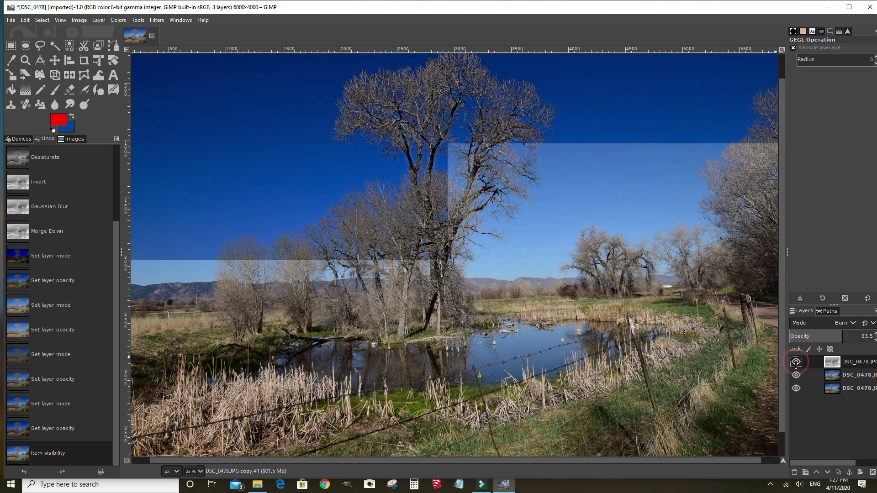
# Step: Merge the Burn layer down and apply Color Temperature with original 5137.9, intended 6500
pyautogui.rightClick(843, 361)
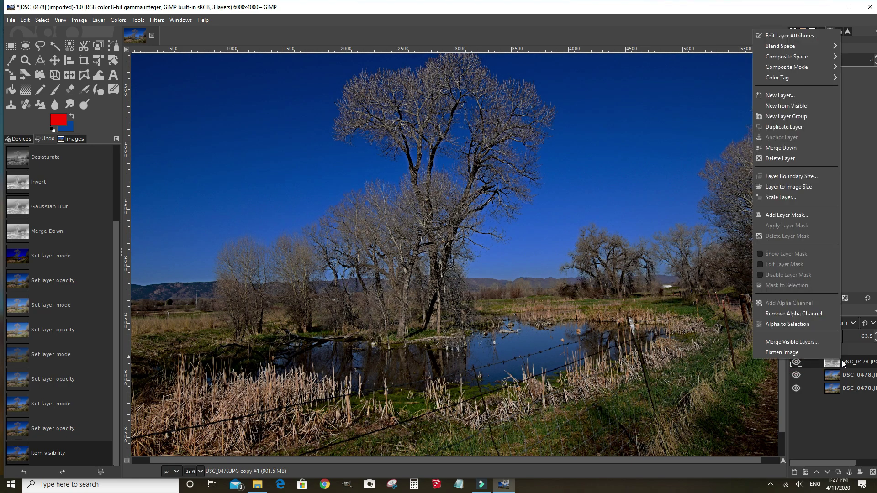
pyautogui.click(796, 148)
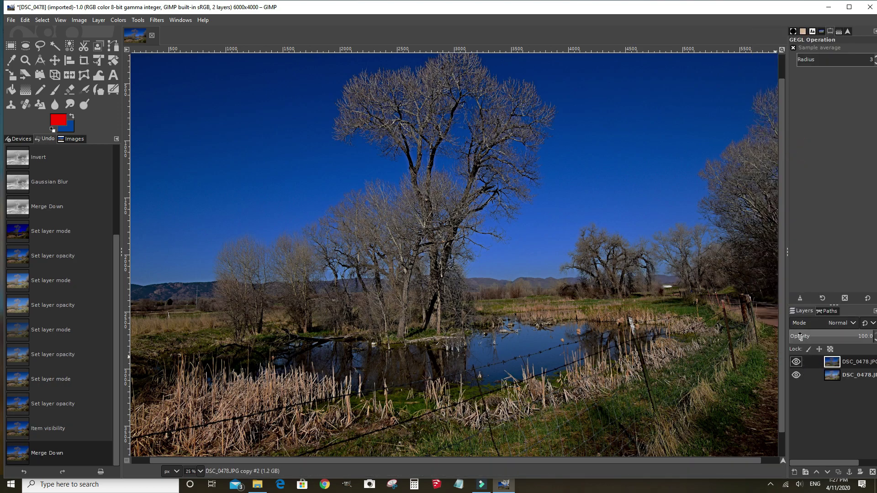
pyautogui.click(121, 23)
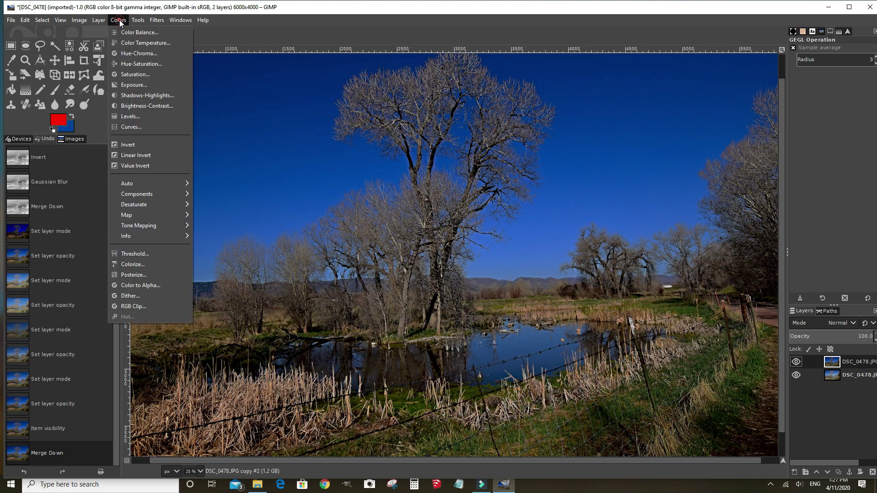
pyautogui.click(146, 43)
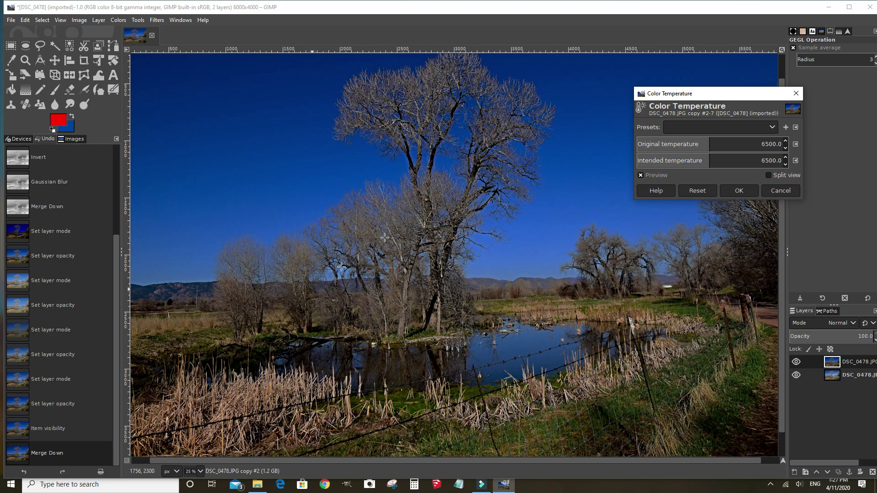
pyautogui.click(704, 146)
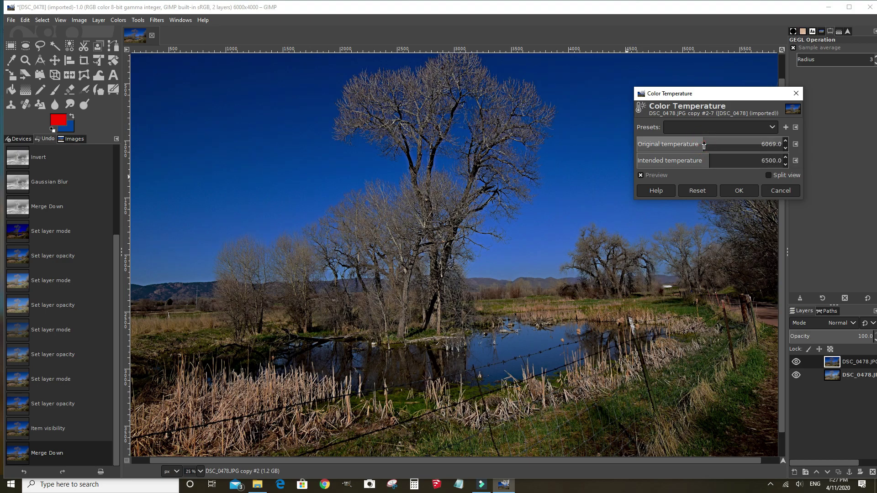
pyautogui.moveTo(702, 146); pyautogui.dragTo(698, 146)
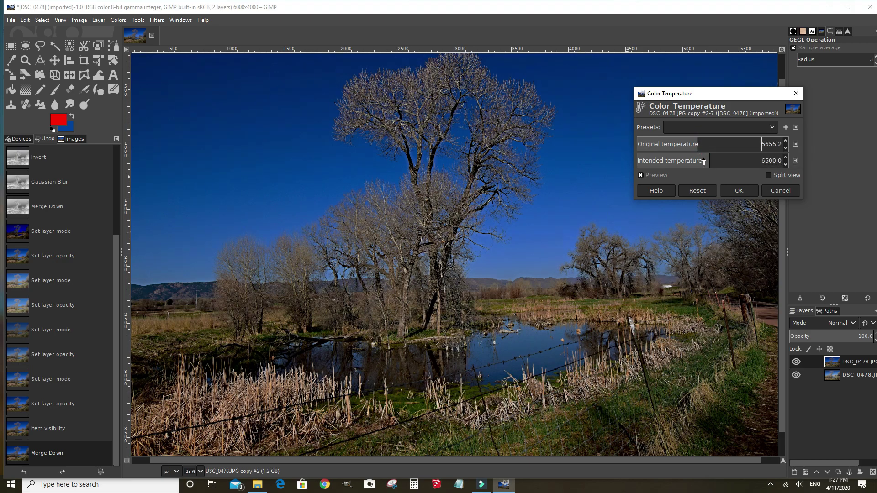
pyautogui.click(693, 146)
pyautogui.click(743, 196)
pyautogui.click(739, 191)
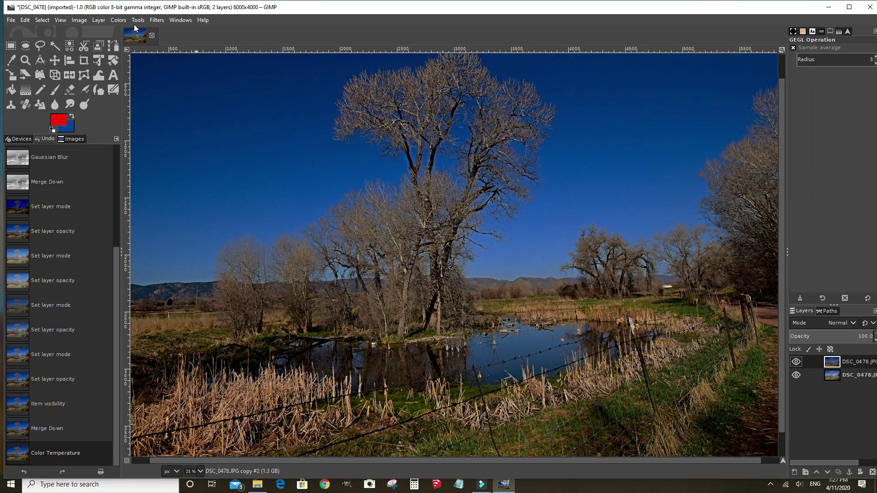
# Step: Apply Shadows-Highlights with Shadows 35.37 and Highlights -19.51
pyautogui.click(119, 20)
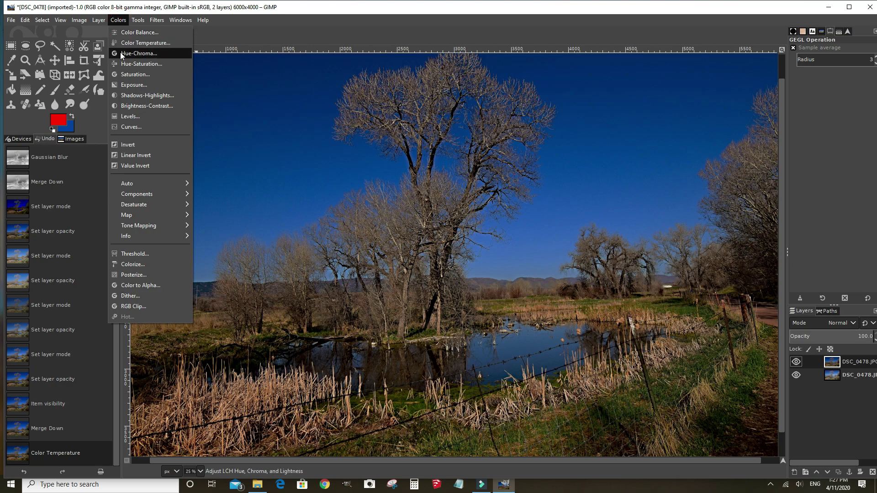
pyautogui.click(127, 96)
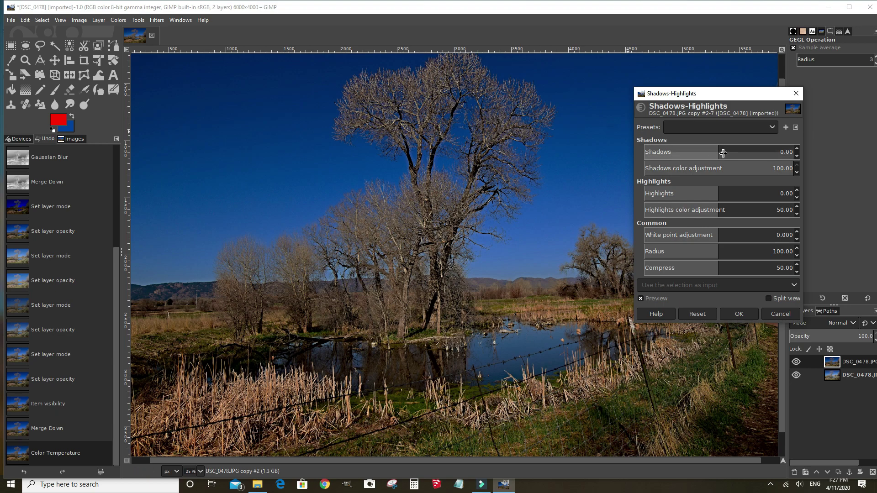
pyautogui.click(740, 153)
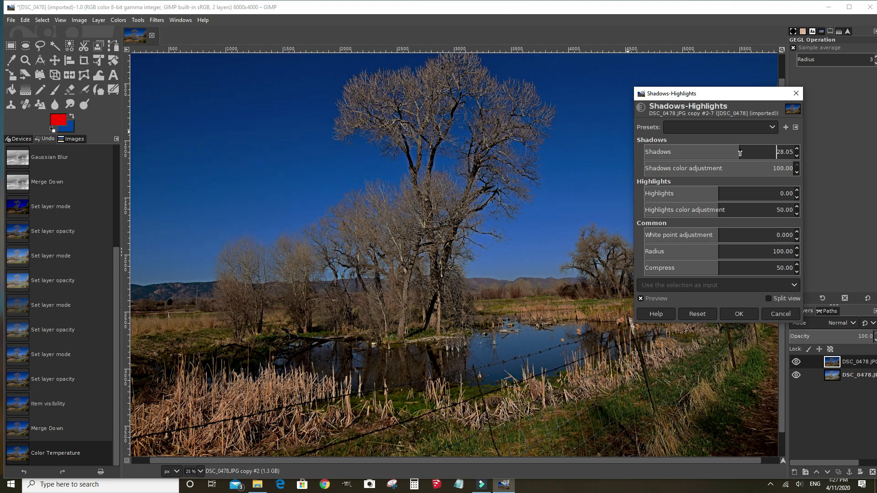
pyautogui.moveTo(740, 153); pyautogui.dragTo(746, 154)
pyautogui.moveTo(718, 194); pyautogui.dragTo(704, 193)
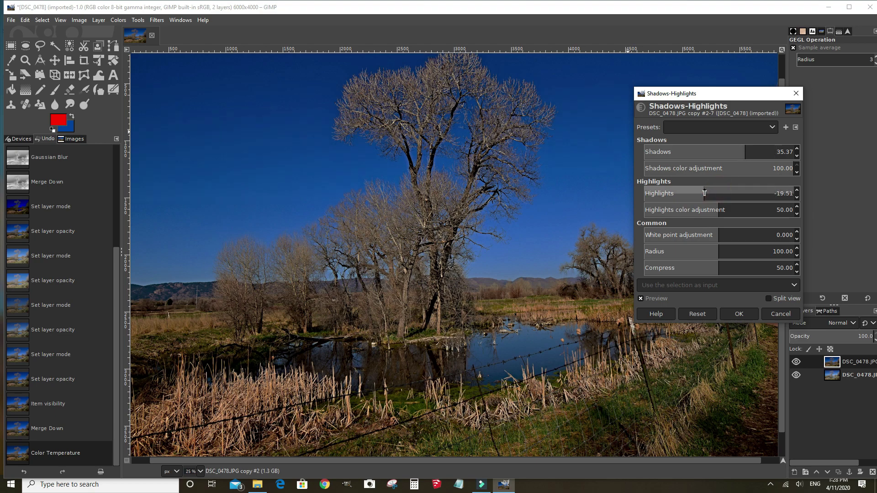
pyautogui.click(739, 315)
pyautogui.click(748, 314)
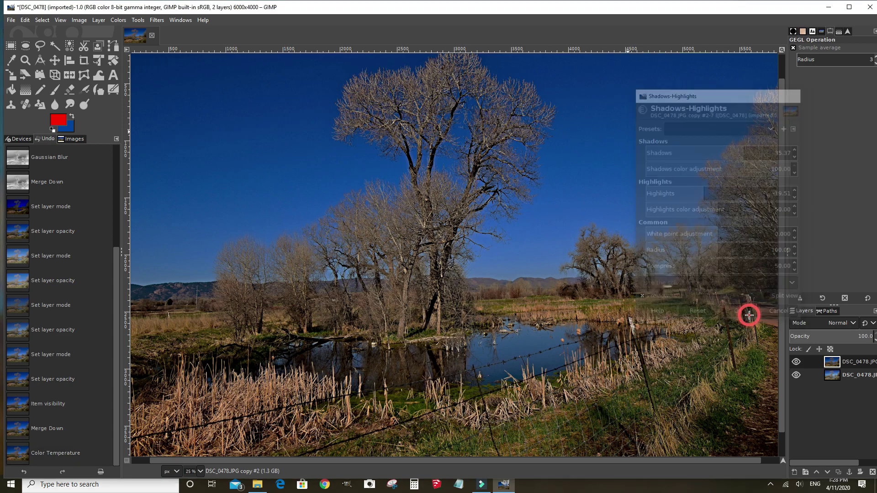
# Step: Apply a Brightness-Contrast adjustment with Brightness 27 and Contrast 14
pyautogui.click(123, 21)
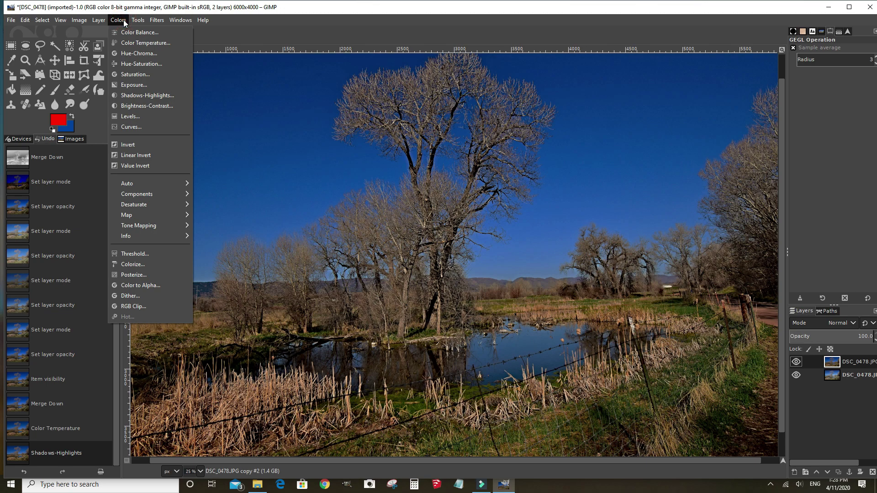
pyautogui.click(147, 106)
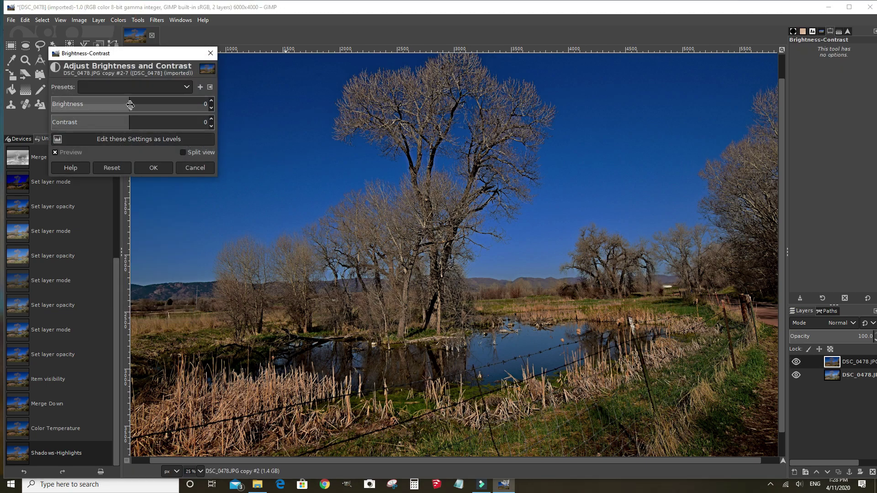
pyautogui.click(131, 104)
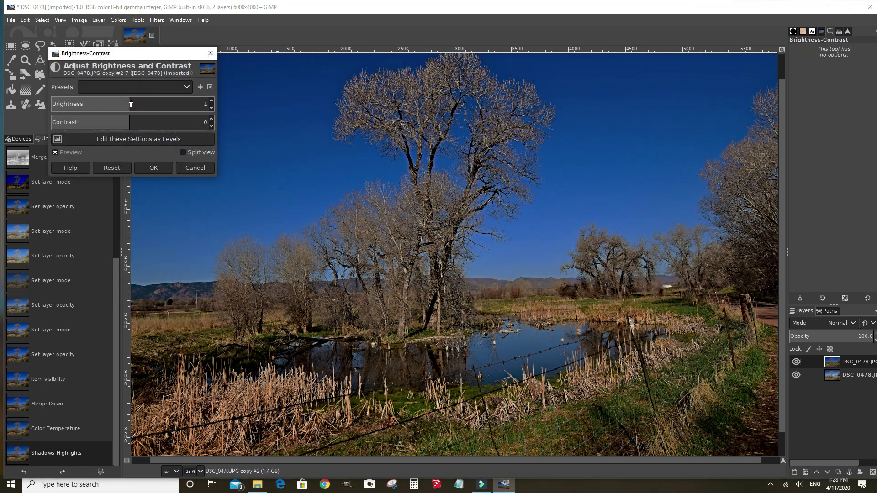
pyautogui.click(141, 103)
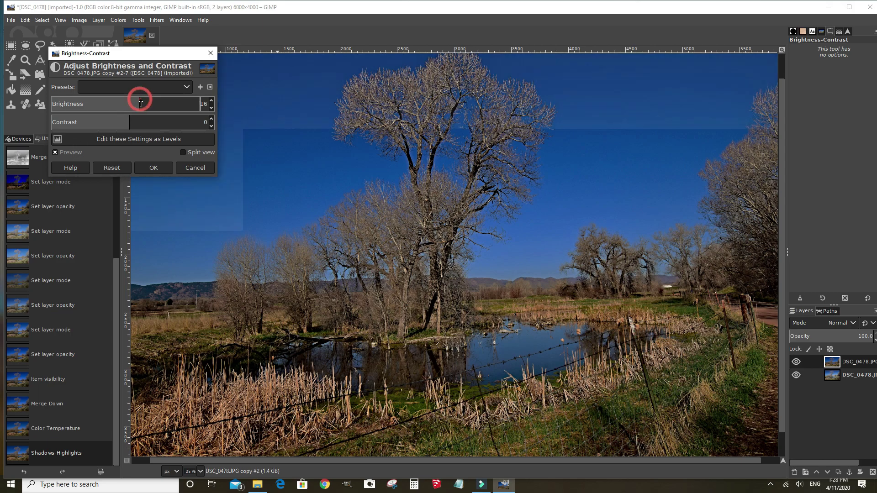
pyautogui.click(148, 105)
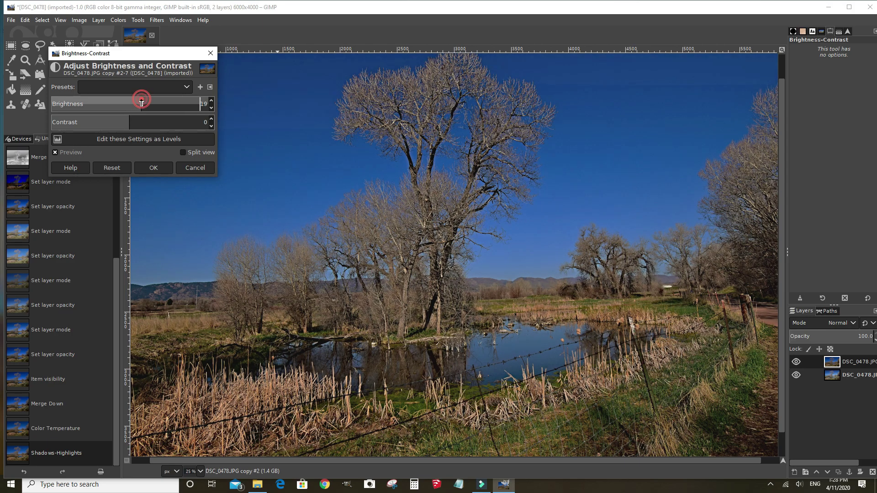
pyautogui.moveTo(149, 106); pyautogui.dragTo(147, 107)
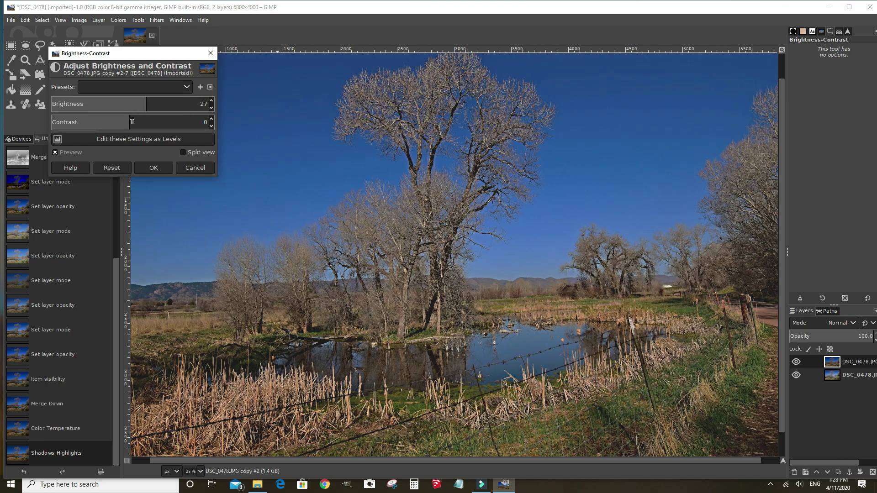
pyautogui.click(132, 122)
pyautogui.moveTo(134, 122); pyautogui.dragTo(139, 123)
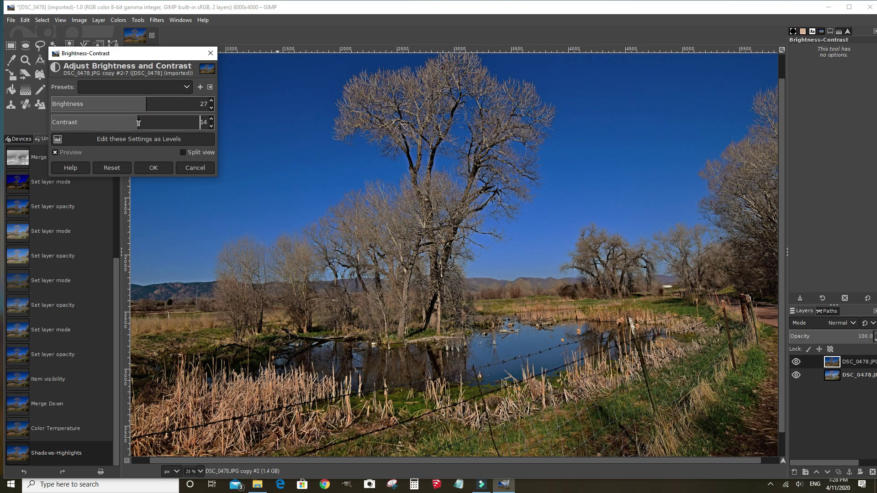
pyautogui.click(161, 172)
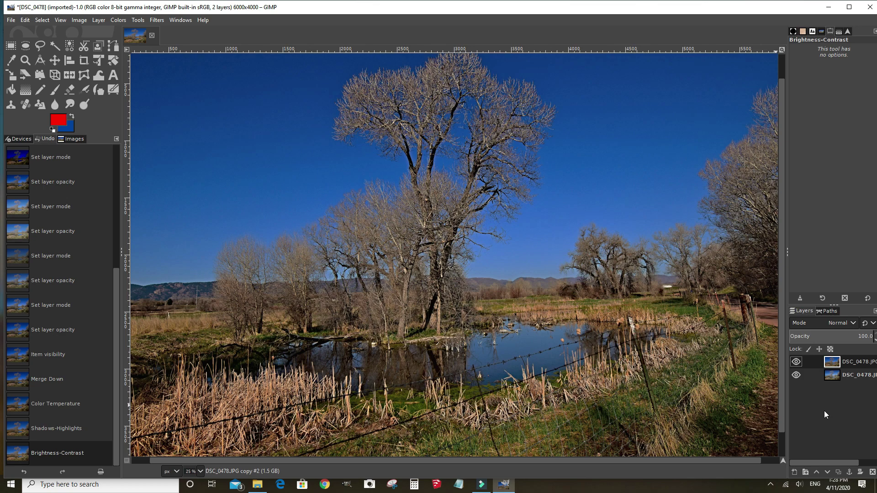
# Step: Toggle the edited layer to compare with the original, cancel saving, then delete the original bottom layer
pyautogui.click(796, 362)
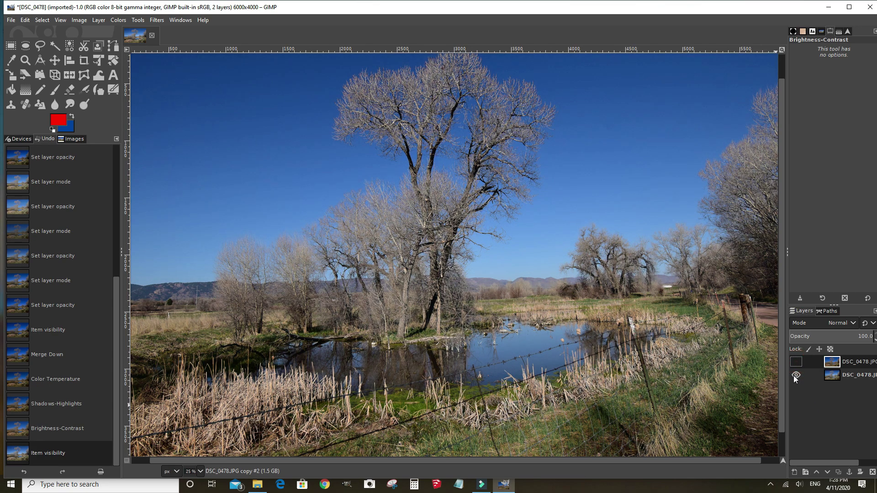
pyautogui.click(793, 362)
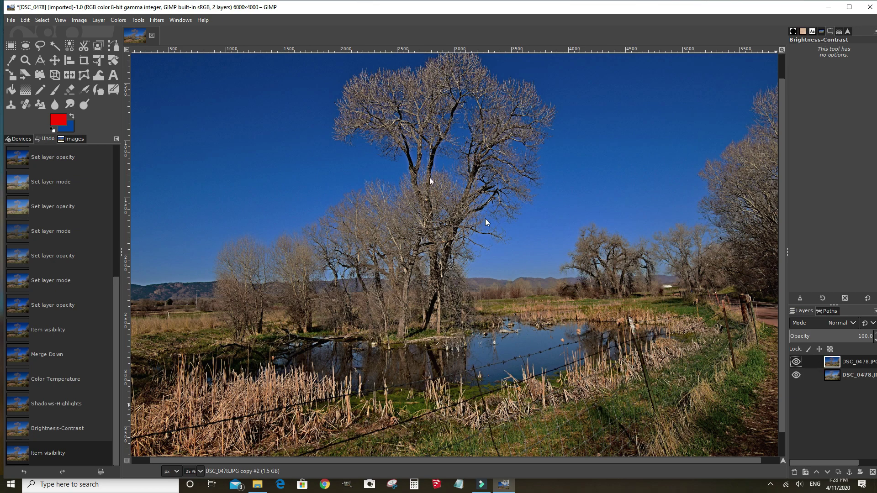
pyautogui.click(11, 20)
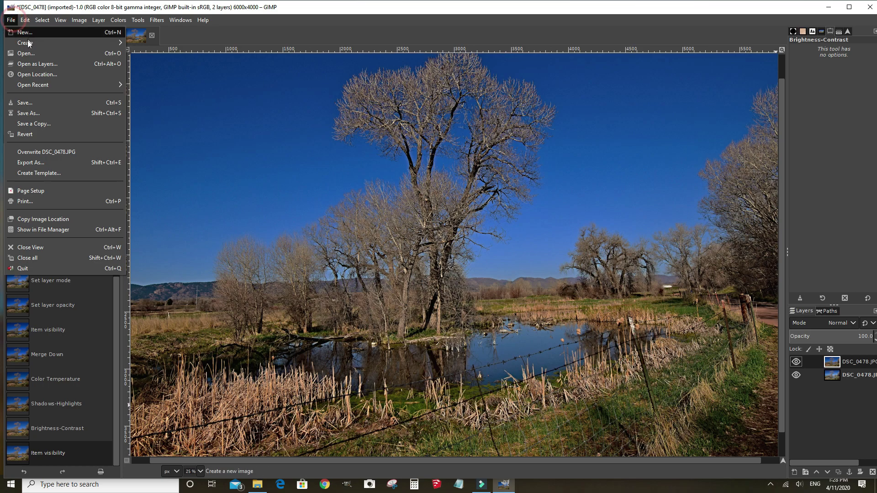
pyautogui.click(34, 104)
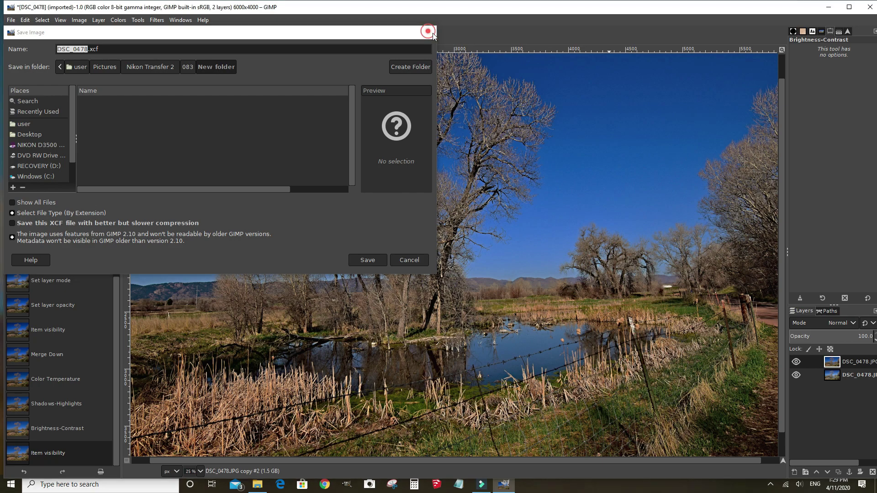
pyautogui.press('Escape')
pyautogui.rightClick(849, 376)
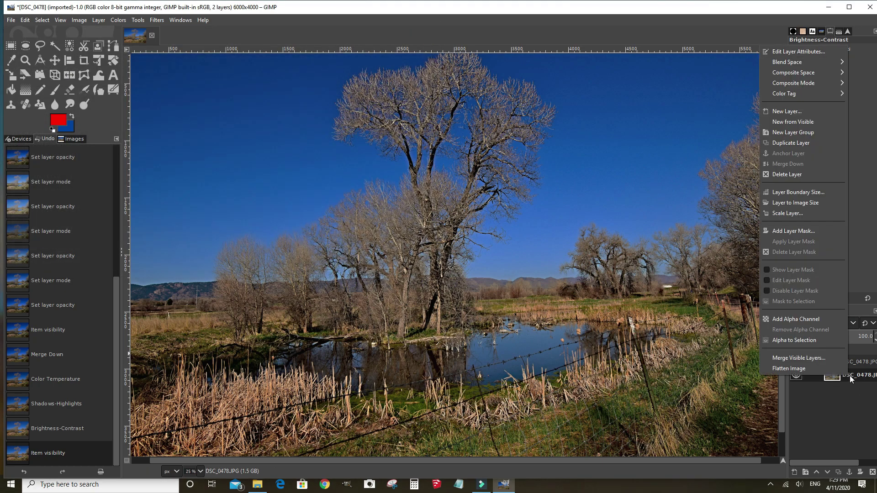
pyautogui.click(800, 173)
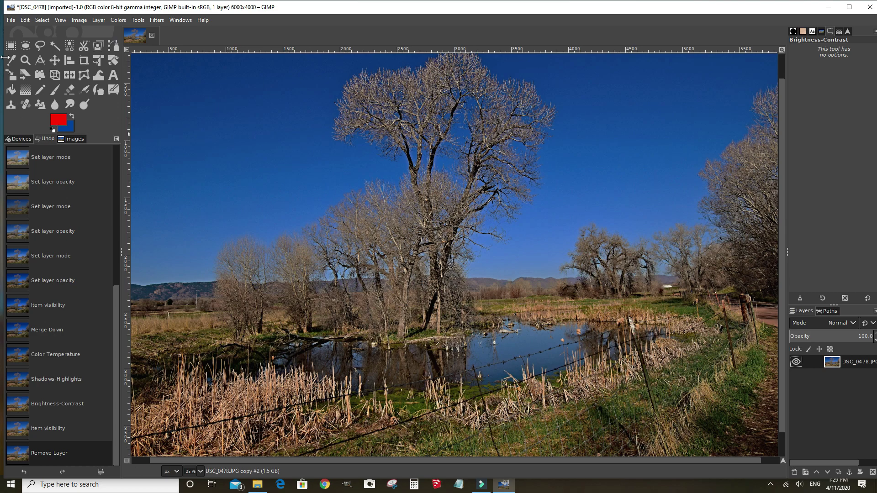
# Step: Export the edited photo as meadow.jpg into New folder at JPEG quality 100
pyautogui.click(11, 21)
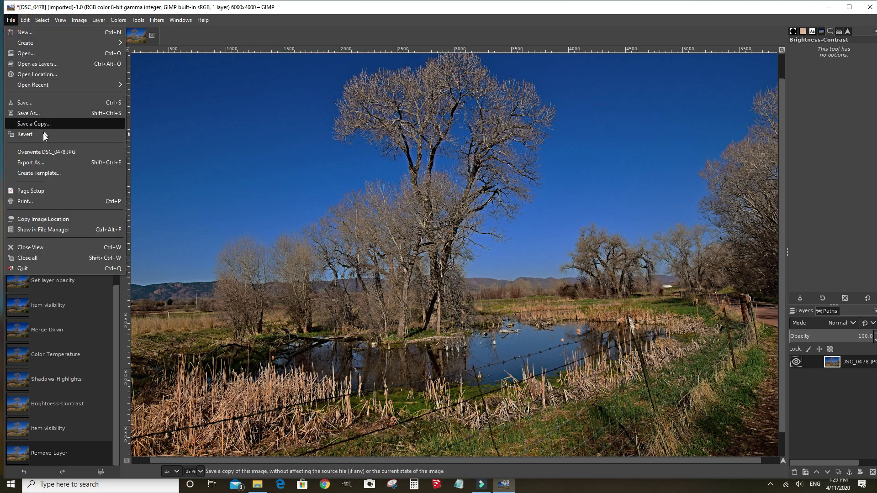
pyautogui.click(31, 166)
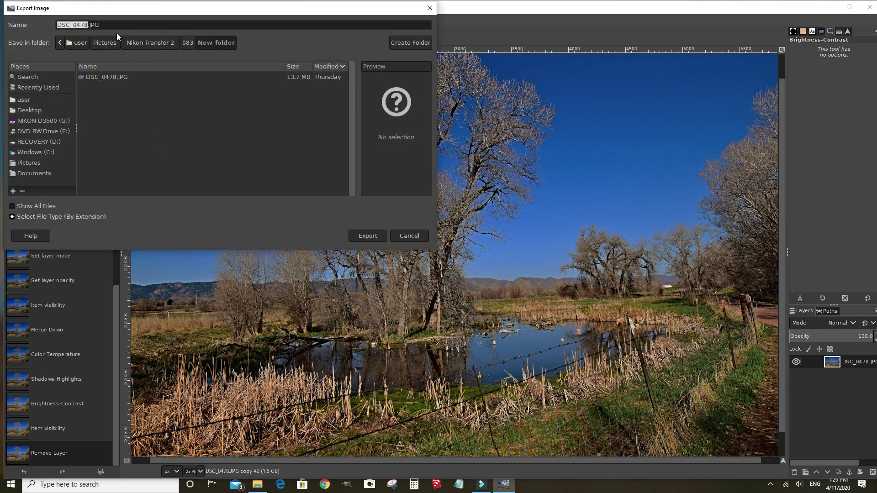
pyautogui.moveTo(100, 25); pyautogui.dragTo(90, 25)
pyautogui.write('pdf')
pyautogui.press('BackSpace')
pyautogui.press('BackSpace')
pyautogui.press('BackSpace')
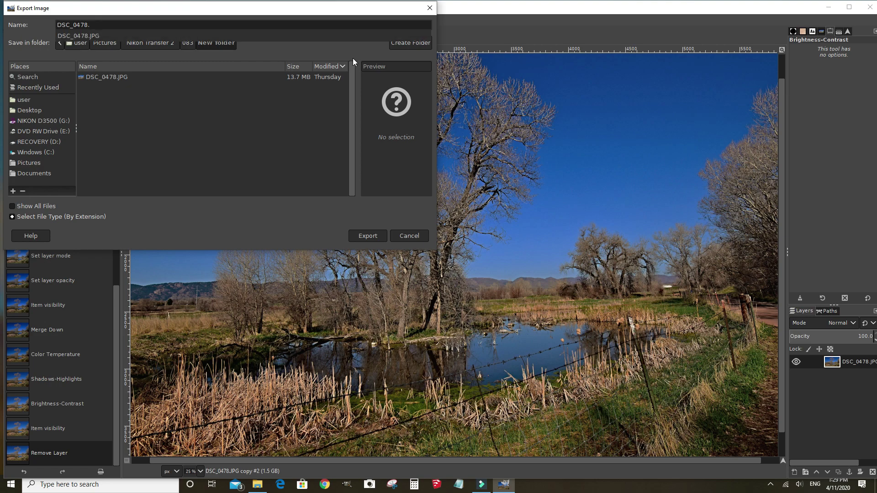
pyautogui.press('BackSpace')
pyautogui.press('BackSpace')
pyautogui.press('BackSpace')
pyautogui.press('BackSpace')
pyautogui.press('BackSpace')
pyautogui.press('BackSpace')
pyautogui.press('BackSpace')
pyautogui.press('BackSpace')
pyautogui.write('mead')
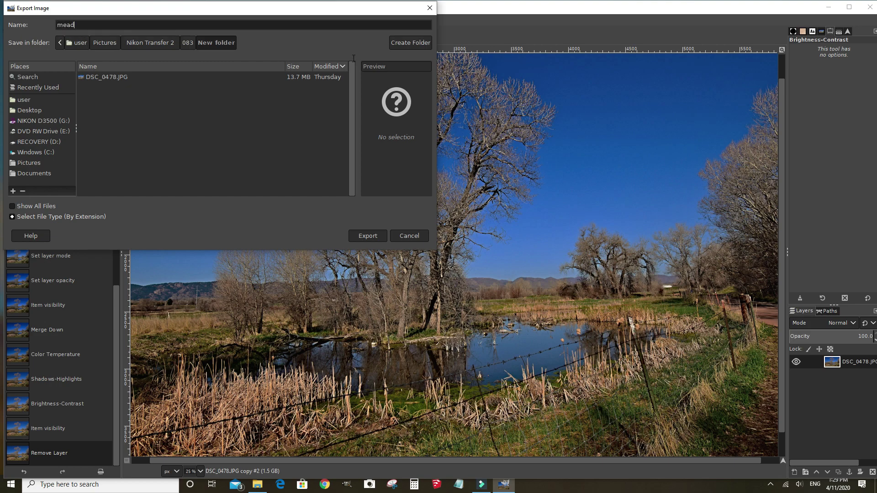
pyautogui.write('ow.jpg')
pyautogui.click(369, 235)
pyautogui.click(373, 236)
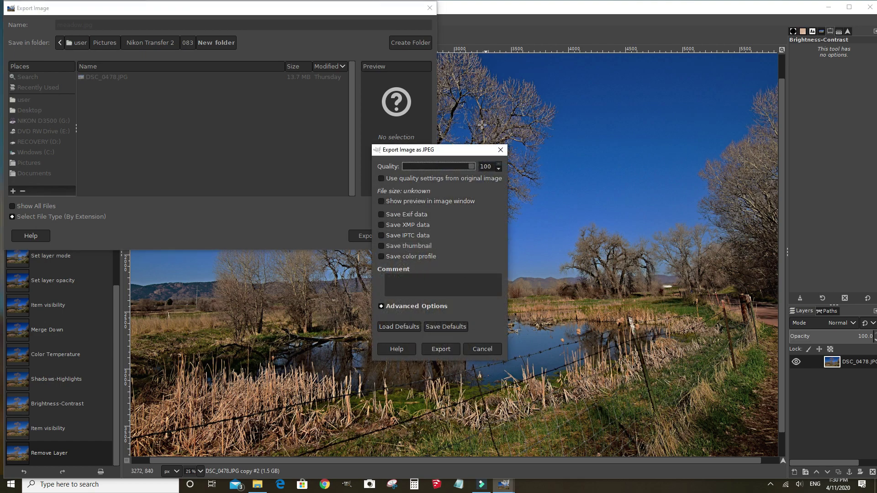
pyautogui.click(449, 350)
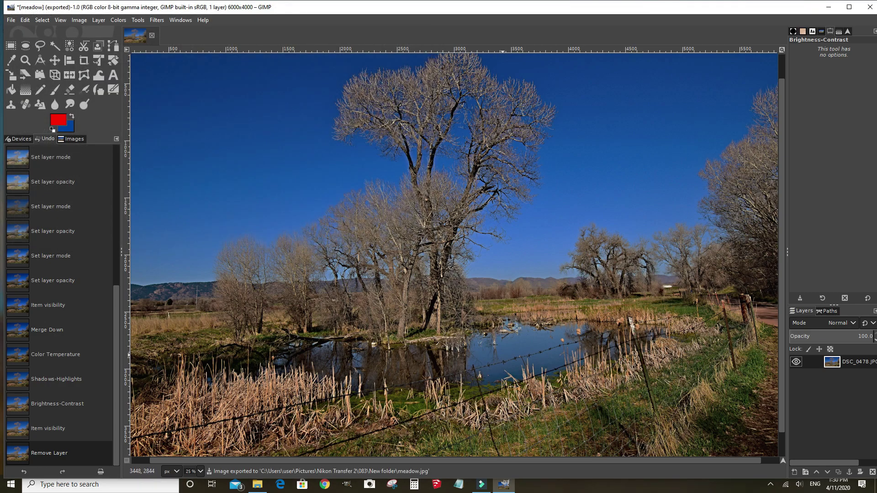
# Step: From Explorer, set DSC_0478 as the desktop background, then set meadow.jpg as the background
pyautogui.click(828, 7)
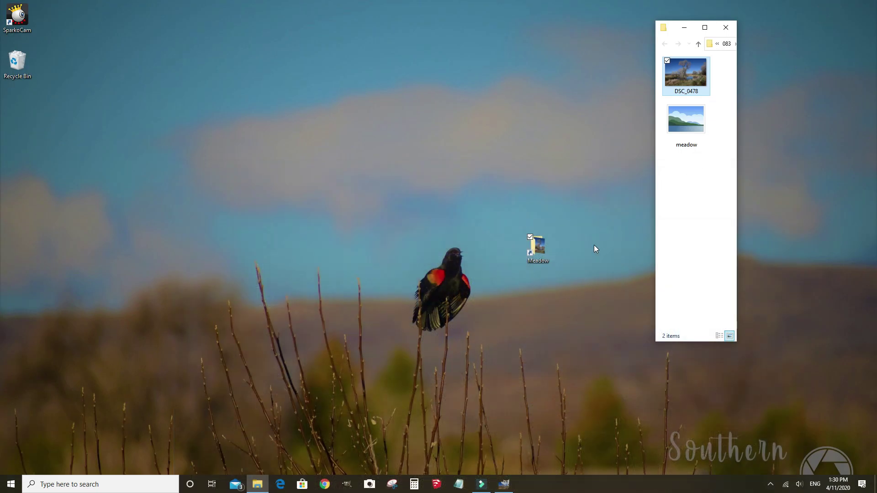
pyautogui.rightClick(687, 73)
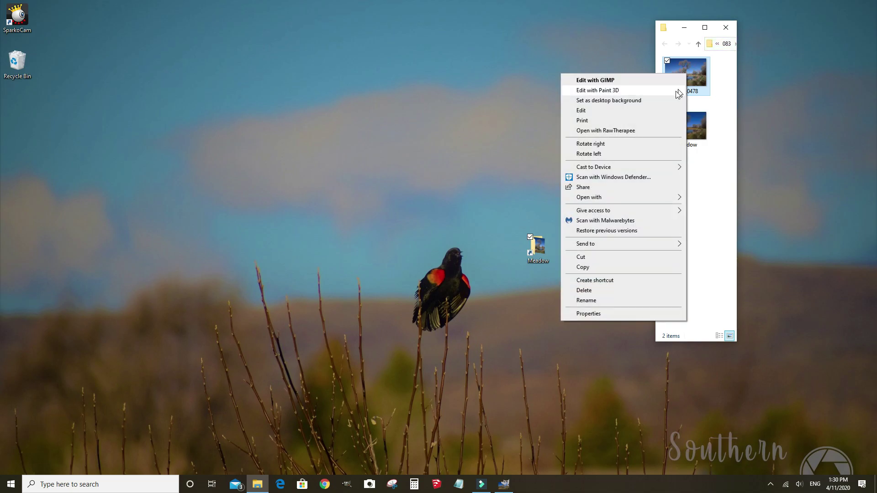
pyautogui.click(650, 100)
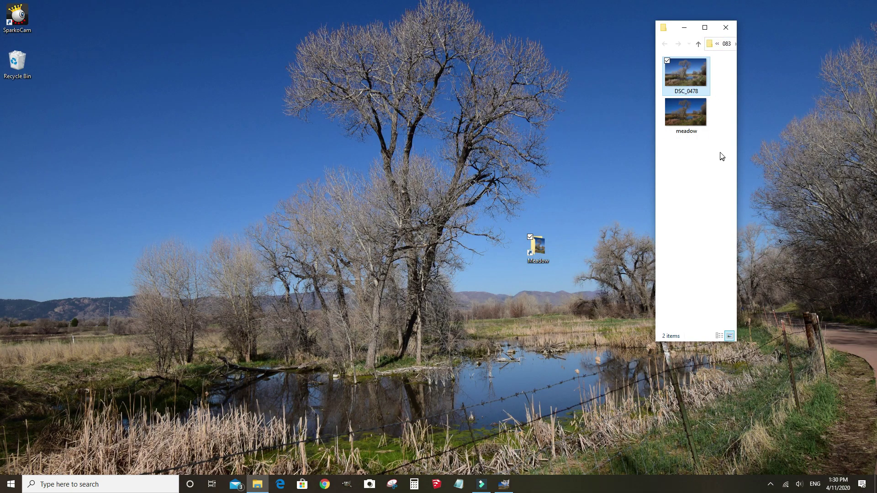
pyautogui.rightClick(686, 117)
pyautogui.click(637, 145)
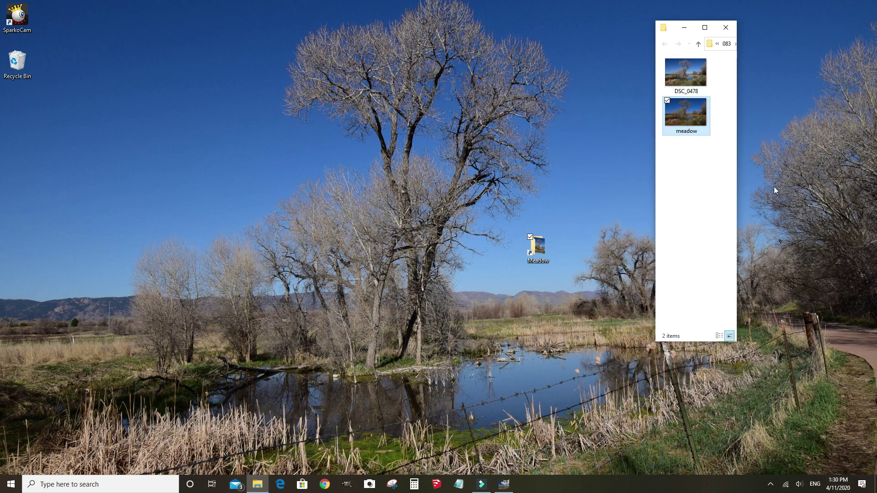